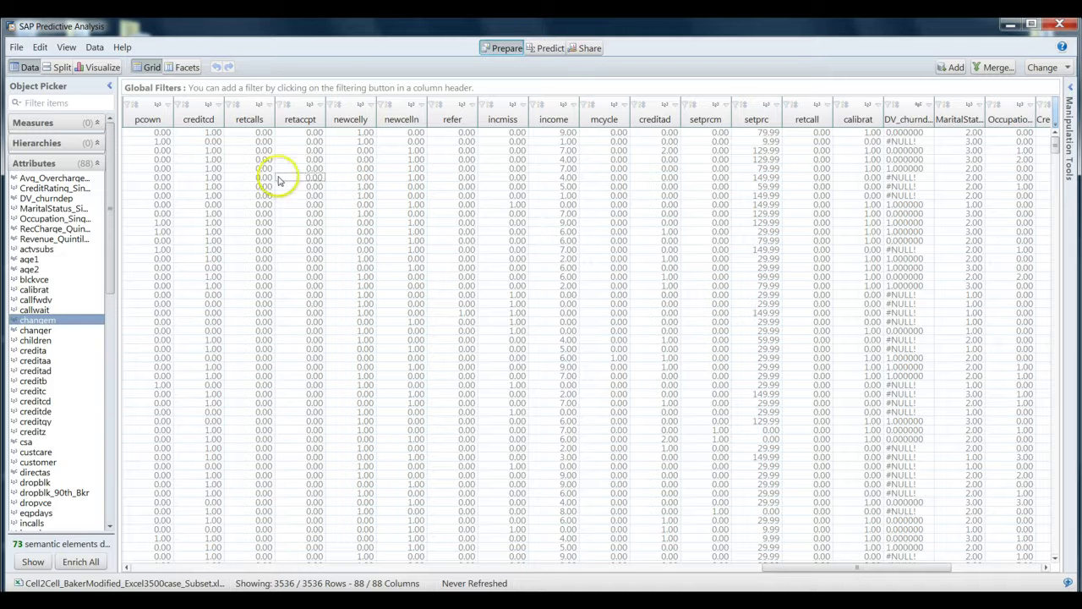
# Inspect the grid, widening DV_churndep to review its 1.000000 and #NULL! values
pyautogui.click(199, 162)
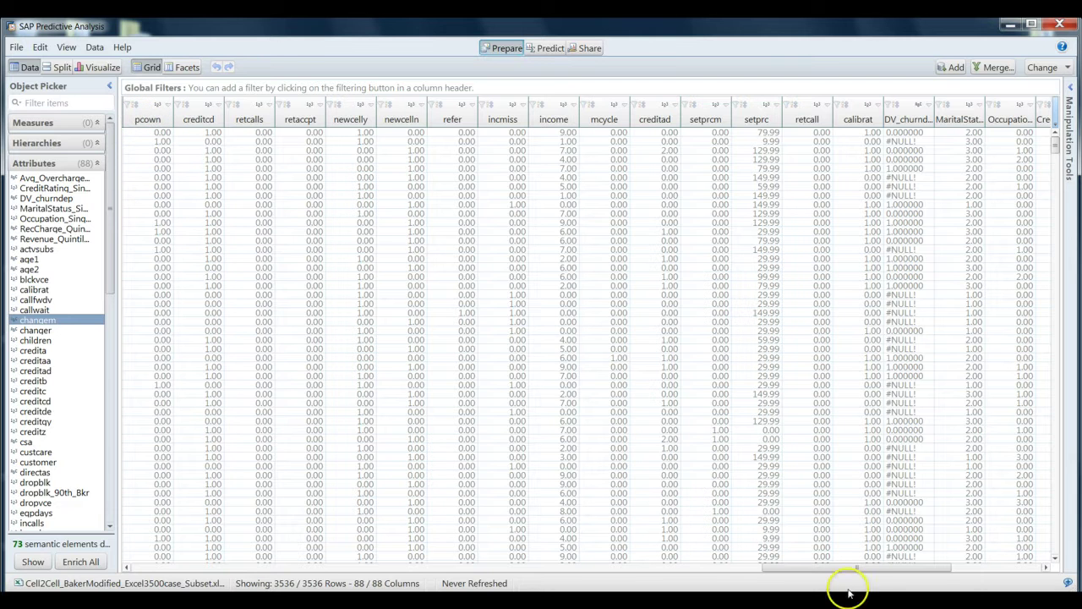
pyautogui.moveTo(840, 570); pyautogui.dragTo(752, 573)
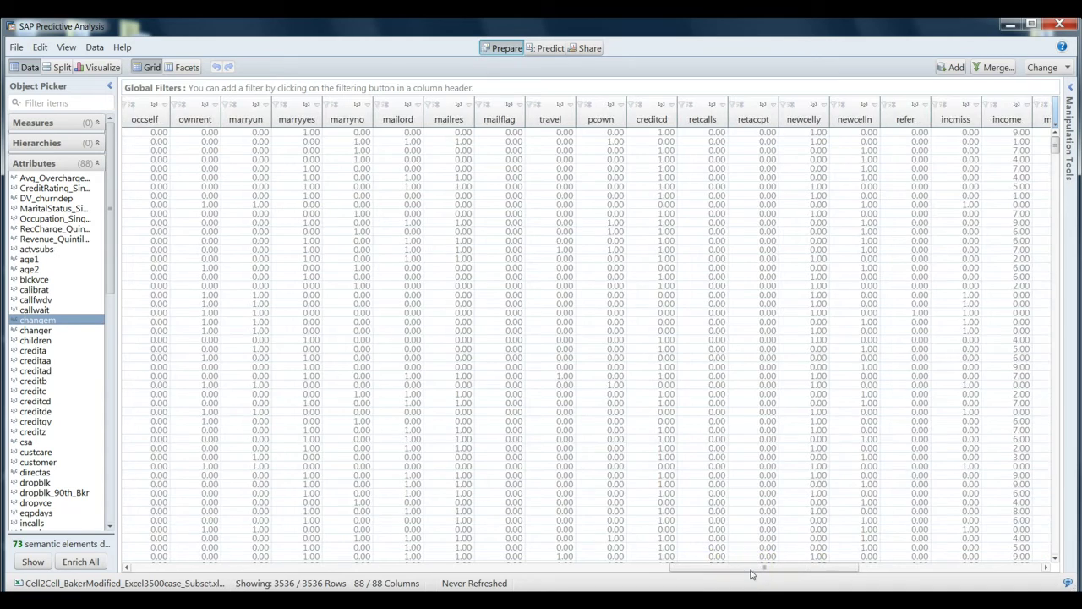
pyautogui.moveTo(725, 565); pyautogui.dragTo(888, 586)
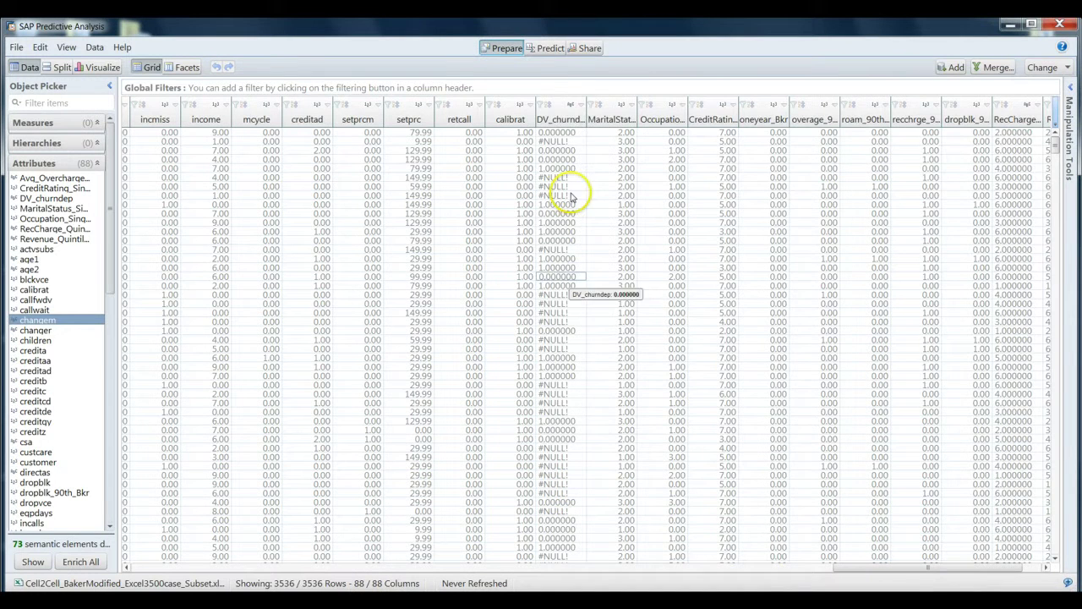
pyautogui.moveTo(584, 116); pyautogui.dragTo(650, 115)
pyautogui.click(589, 116)
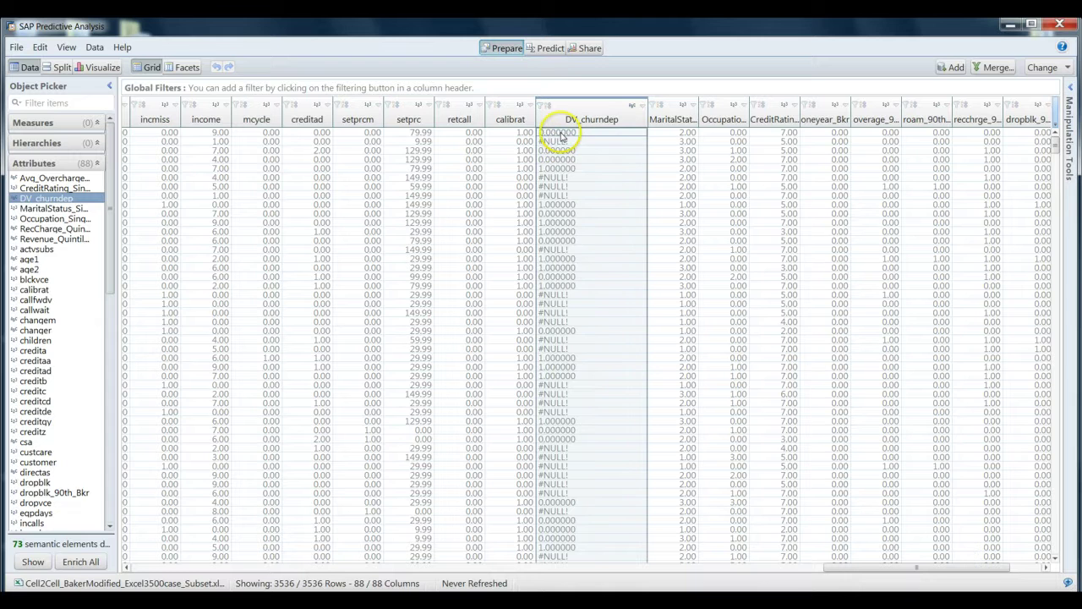
pyautogui.click(560, 168)
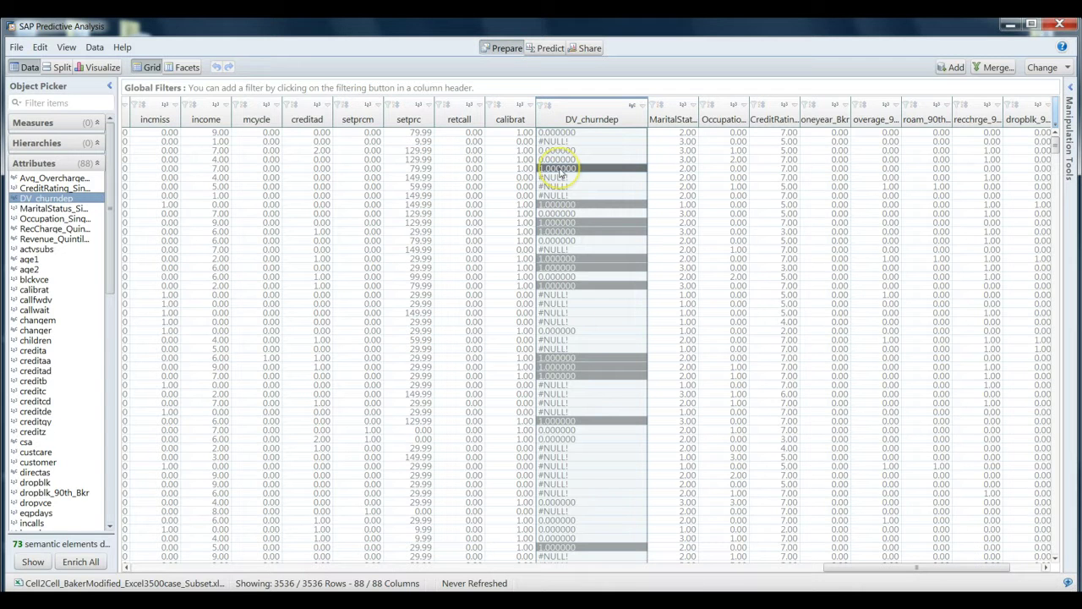
pyautogui.click(559, 178)
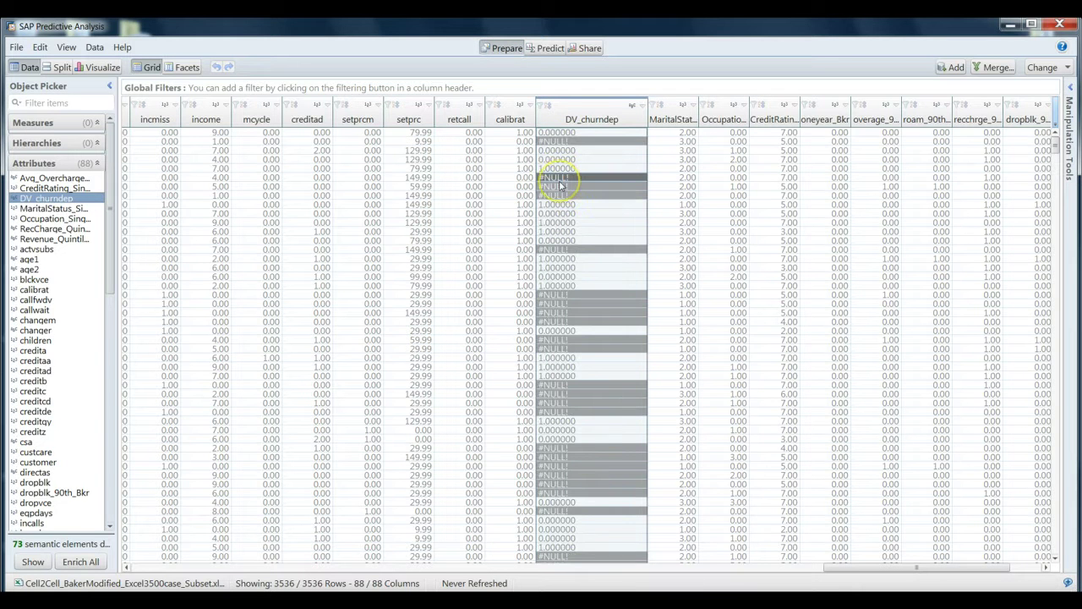
# Filter DV_churndep to keep only 1.000000 and 0.000000, leaving 2023 of 3536 rows
pyautogui.click(539, 107)
pyautogui.click(567, 174)
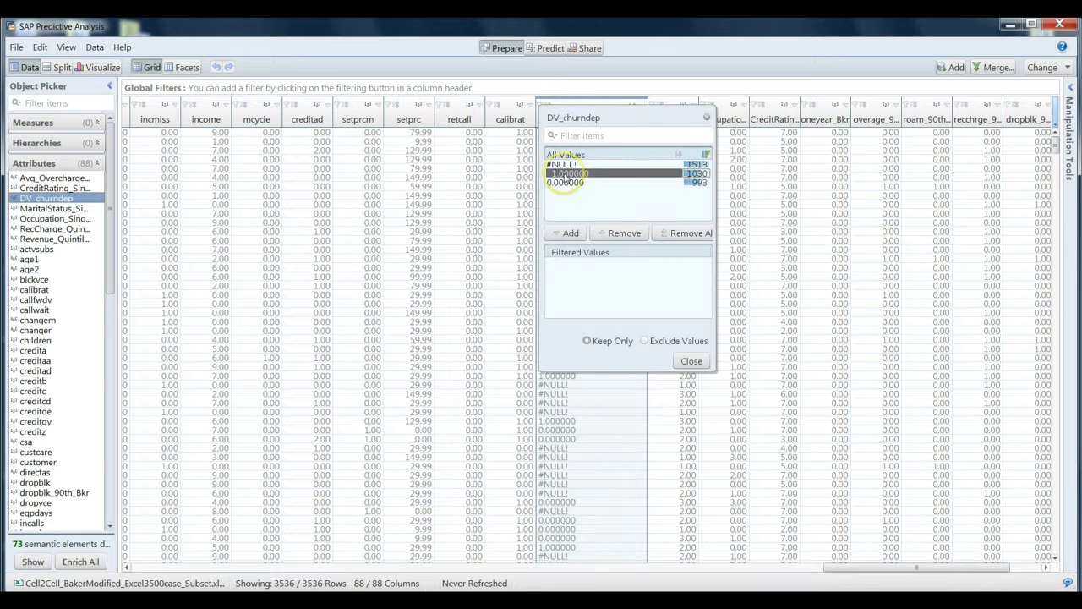
pyautogui.keyDown('shift'); pyautogui.click(567, 182); pyautogui.keyUp('shift')
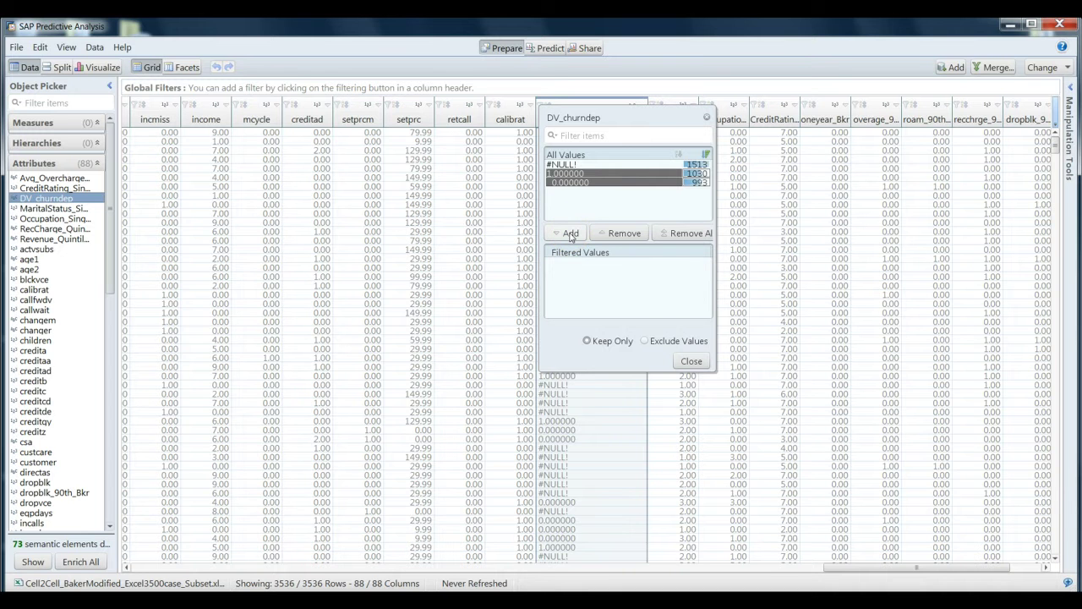
pyautogui.click(570, 233)
pyautogui.click(689, 361)
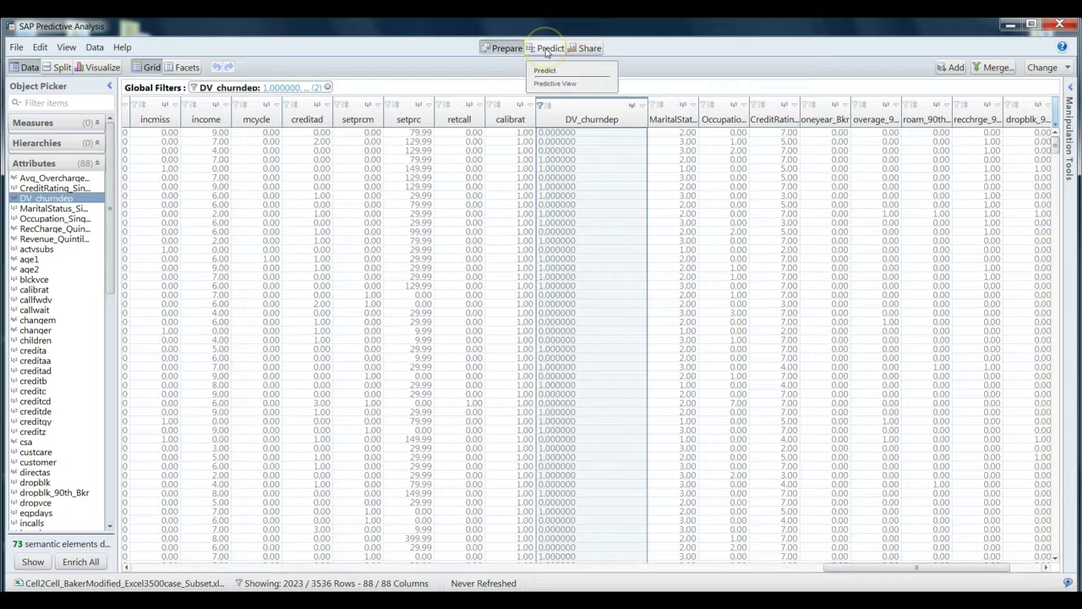
# Start a Predict analysis, browse the R-CNR Tree algorithm, then list the Data Preparation components
pyautogui.click(546, 50)
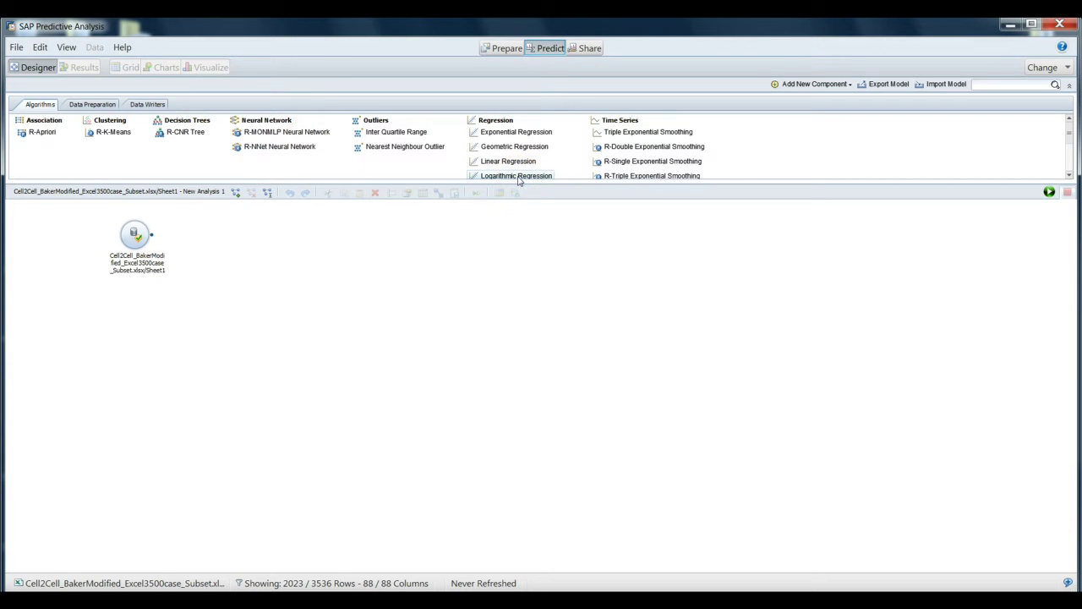
pyautogui.click(177, 133)
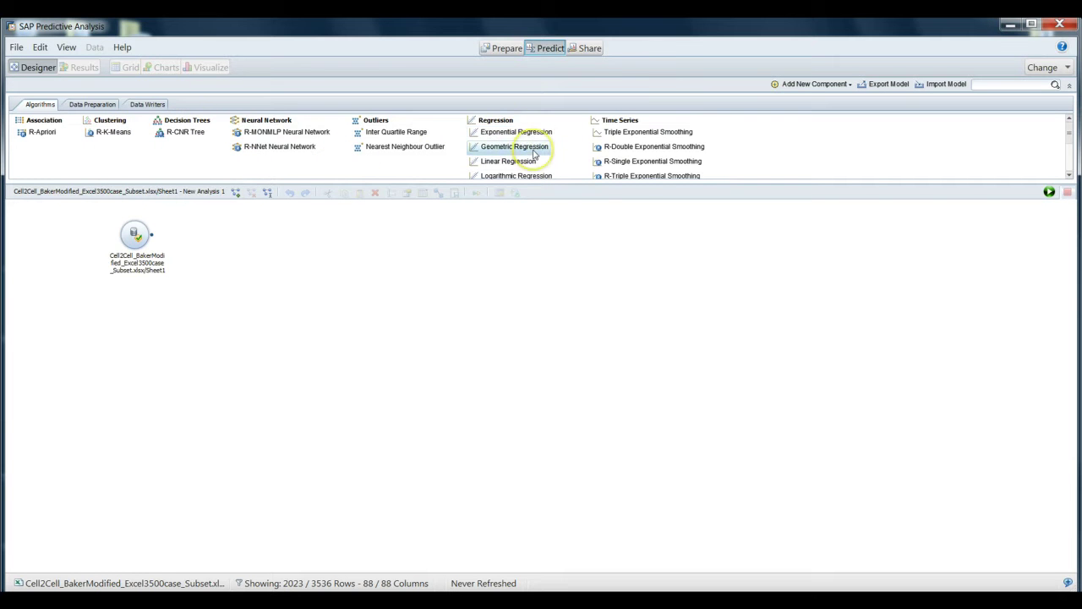
pyautogui.click(85, 106)
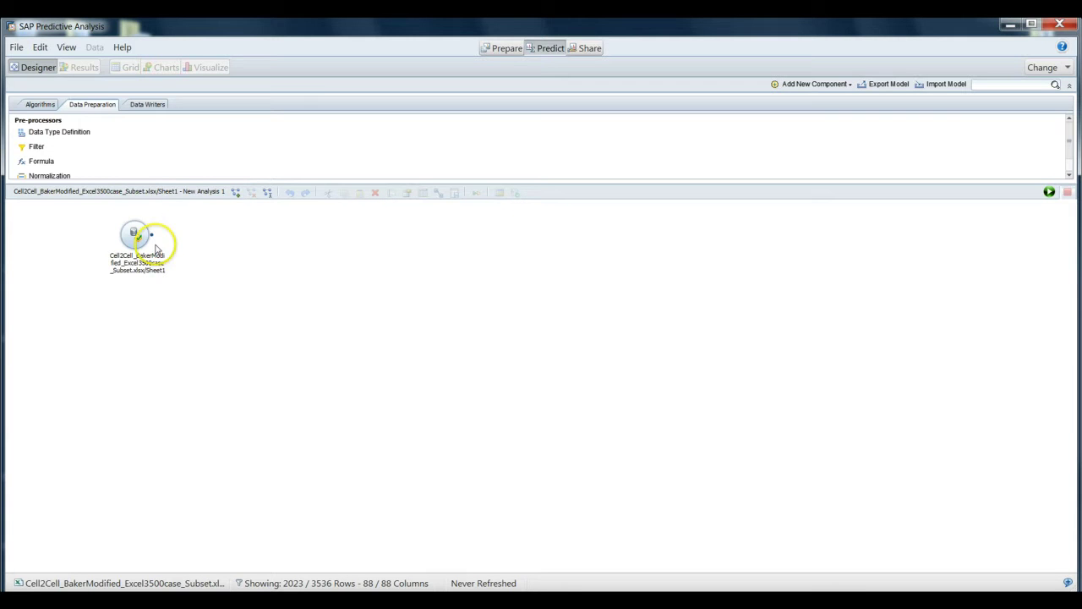
pyautogui.moveTo(135, 237)
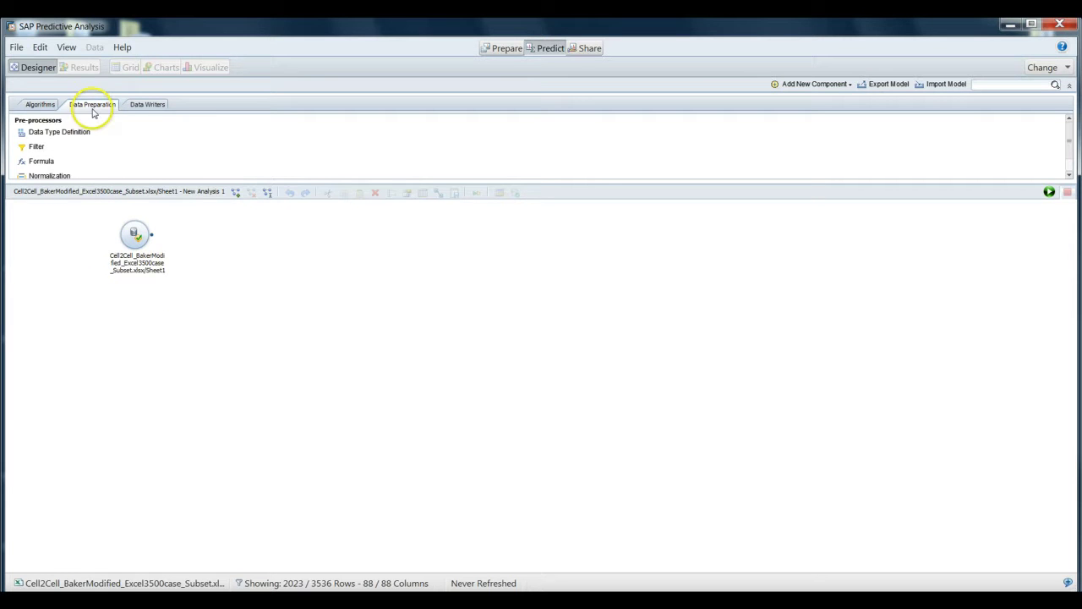
pyautogui.click(1068, 174)
pyautogui.moveTo(1069, 160); pyautogui.dragTo(1066, 138)
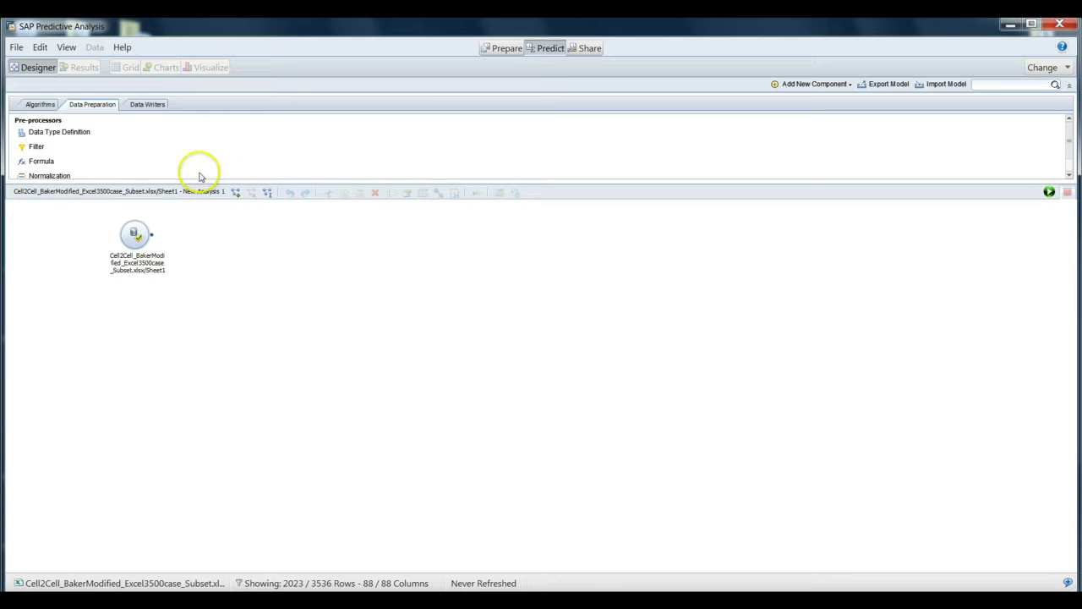
# Add a Formula node linked after the Cell2Cell dataset and open its settings
pyautogui.moveTo(41, 163); pyautogui.dragTo(241, 236)
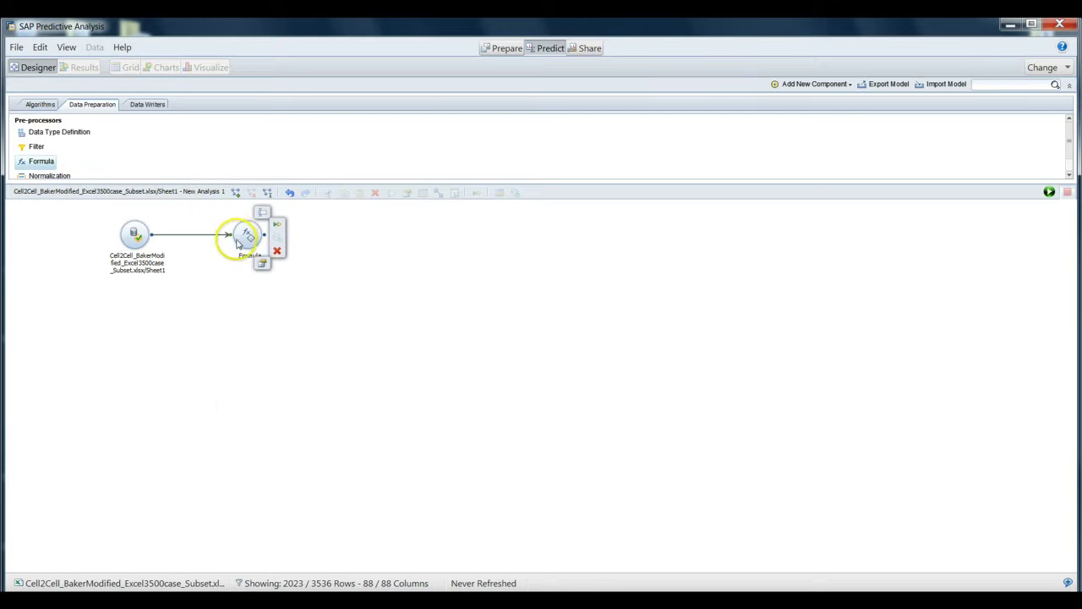
pyautogui.click(137, 235)
pyautogui.click(249, 237)
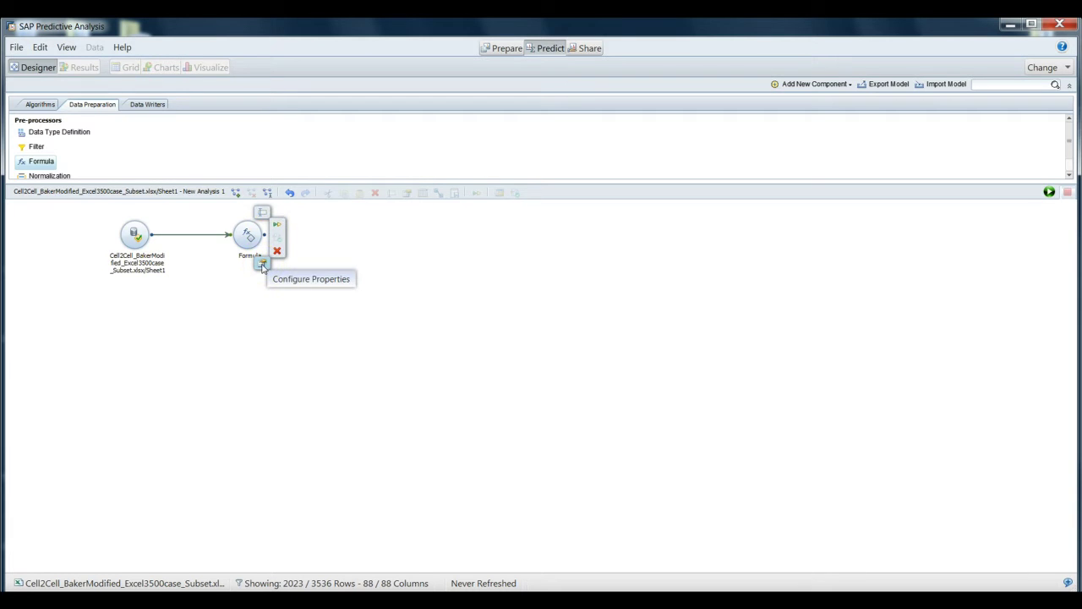
pyautogui.click(262, 266)
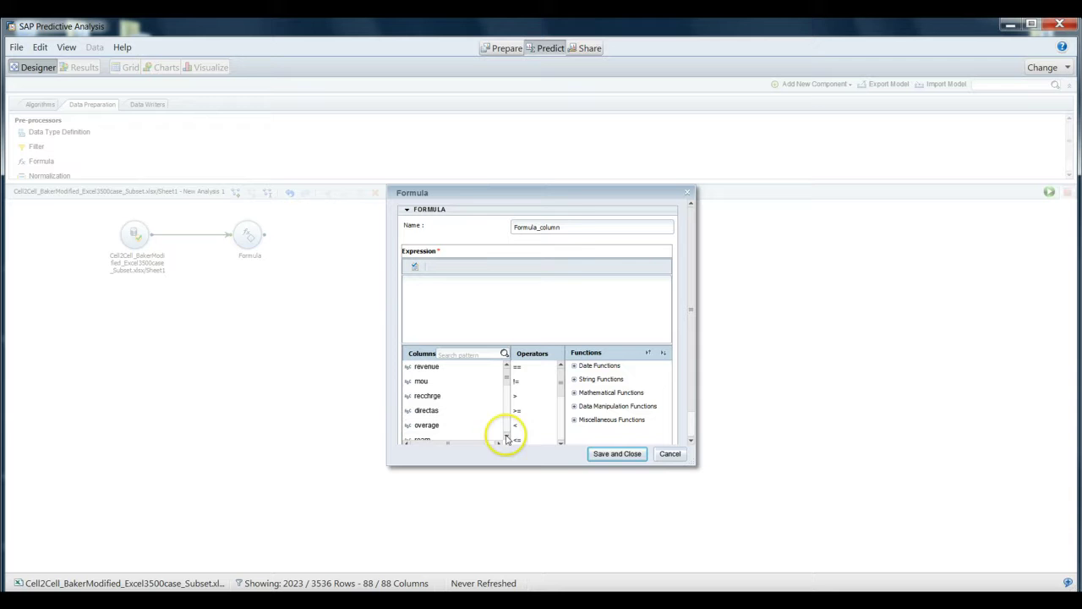
# Name the formula Eq_Months with expression [eqpdays]/12 and save it
pyautogui.moveTo(582, 226); pyautogui.dragTo(497, 225)
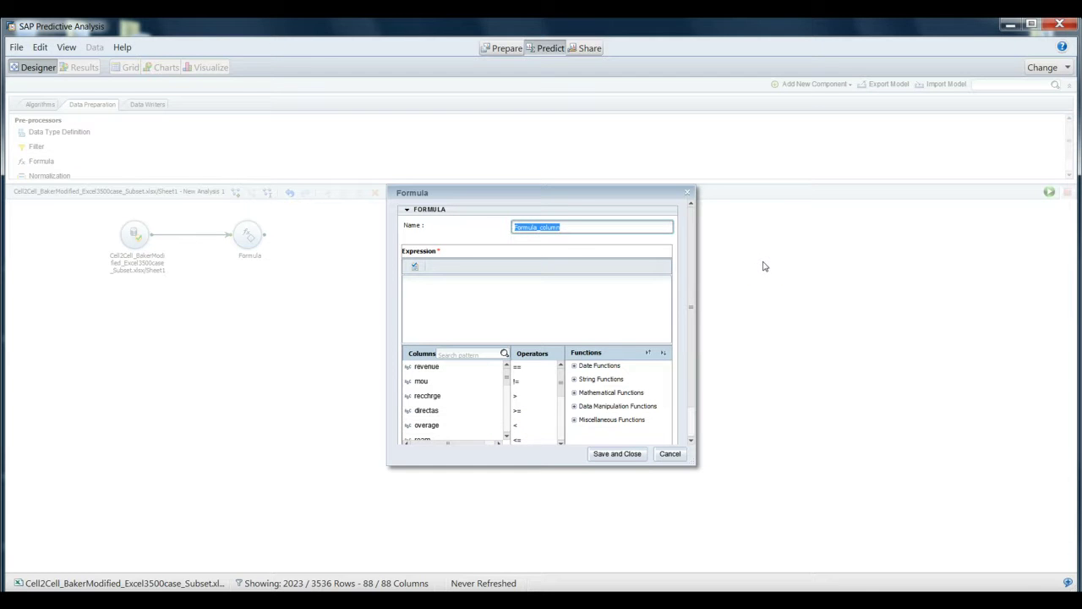
pyautogui.write('Eq_Months')
pyautogui.click(506, 439)
pyautogui.moveTo(506, 438); pyautogui.dragTo(506, 439)
pyautogui.click(429, 399)
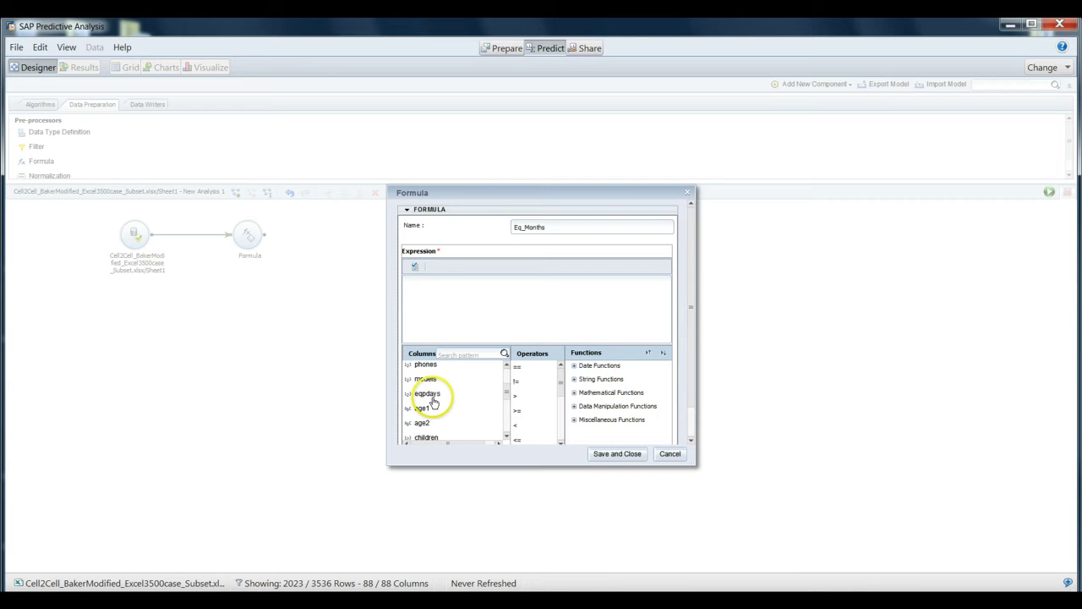
pyautogui.doubleClick(430, 399)
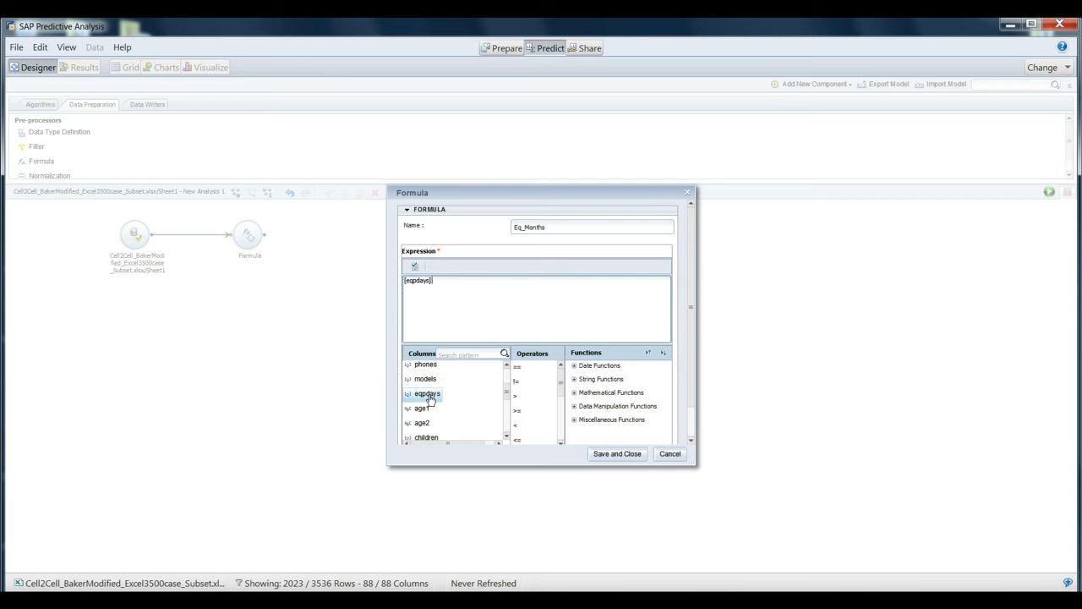
pyautogui.click(544, 324)
pyautogui.click(509, 310)
pyautogui.click(617, 453)
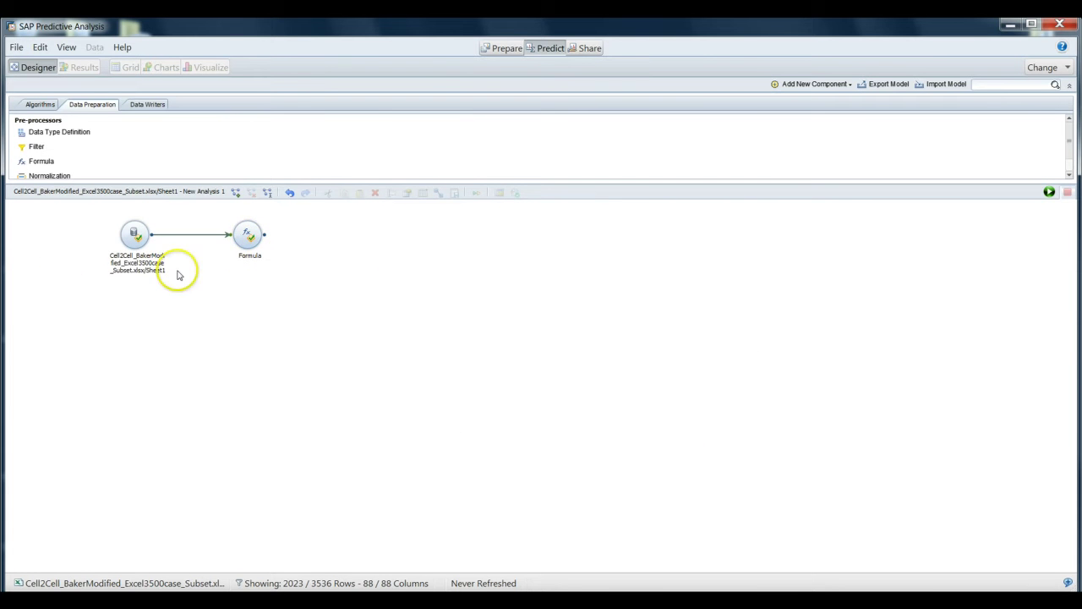
# Drop a Filter node after the Formula node and open its settings
pyautogui.moveTo(245, 253)
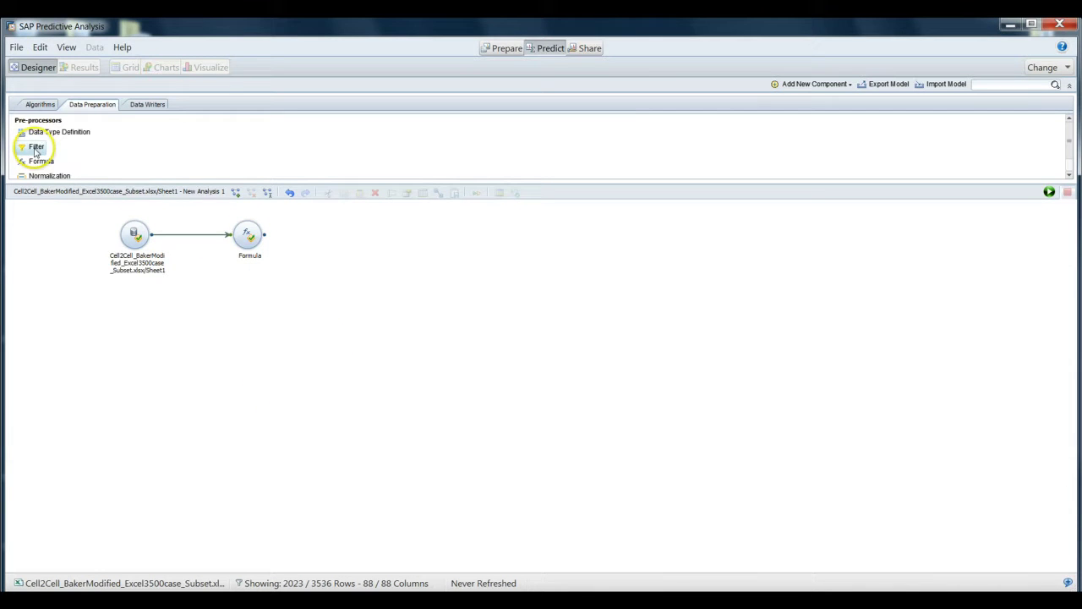
pyautogui.moveTo(36, 152); pyautogui.dragTo(369, 244)
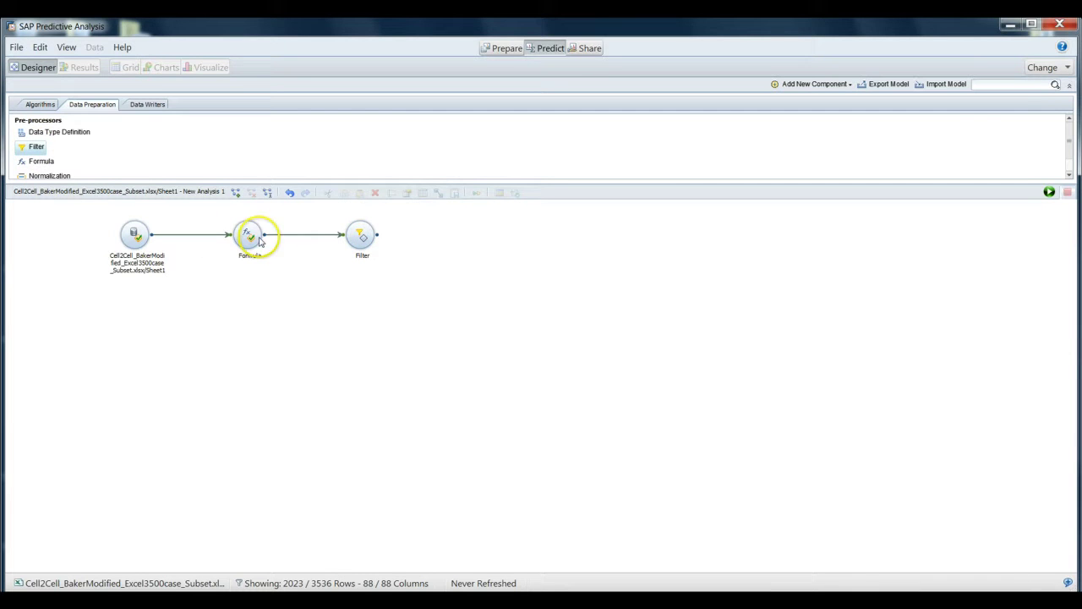
pyautogui.click(376, 267)
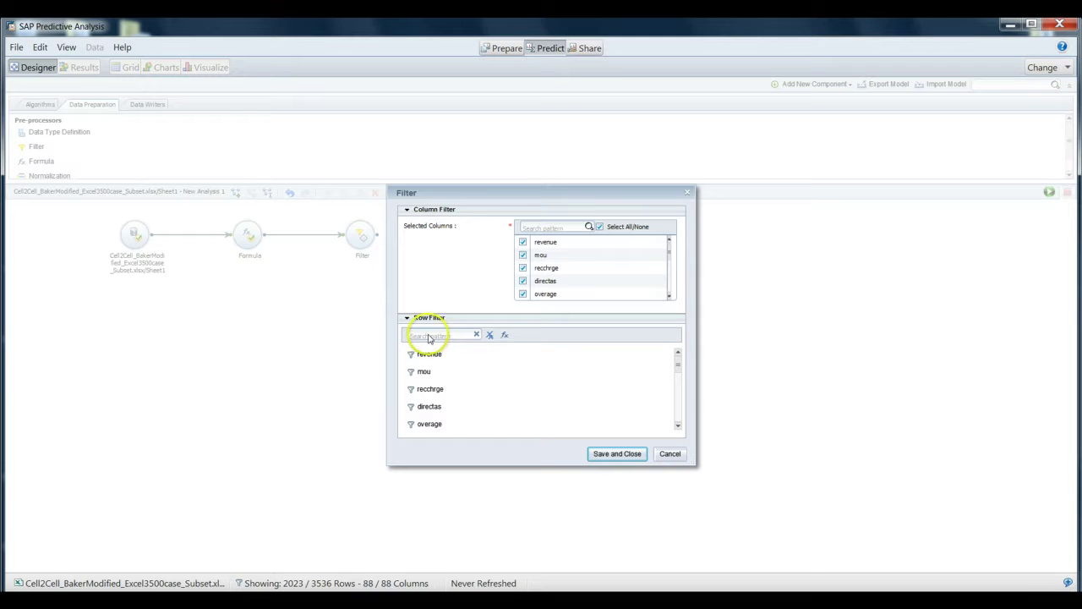
# Search the Row Filter columns for months and pick it for filtering
pyautogui.click(669, 300)
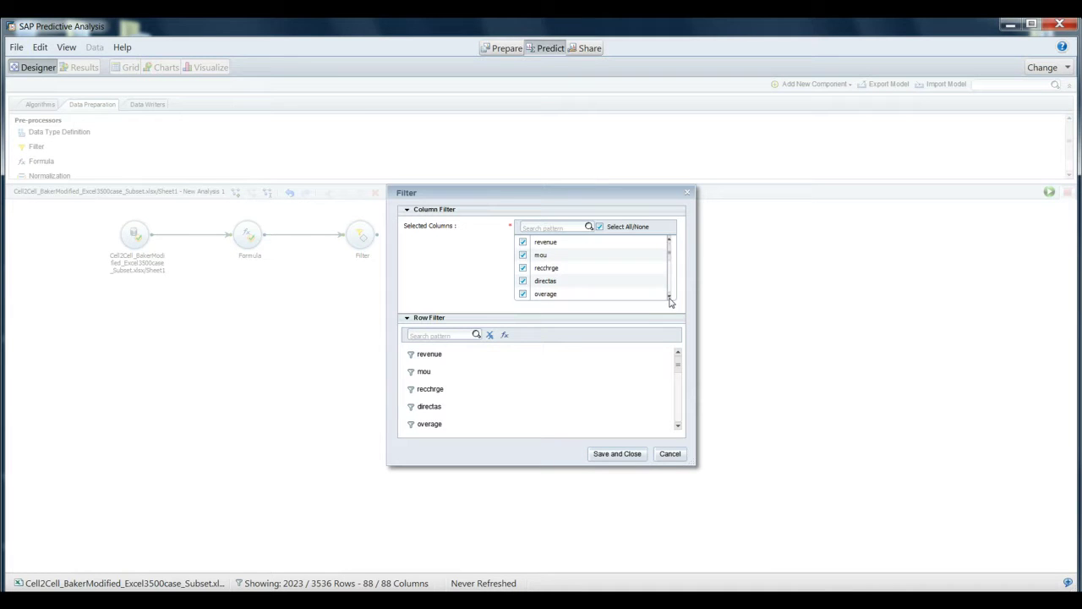
pyautogui.click(678, 362)
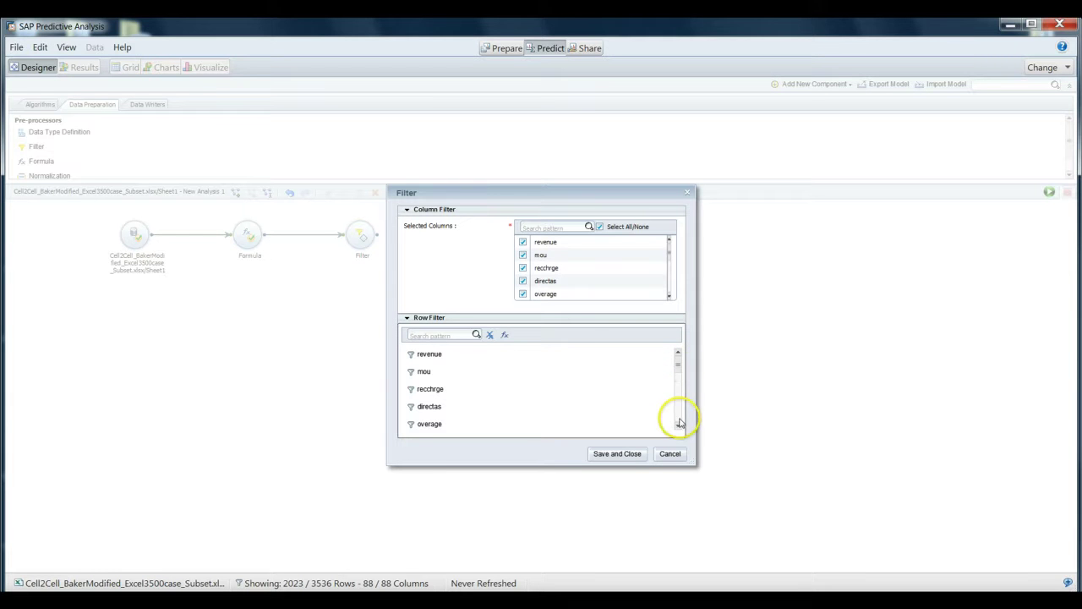
pyautogui.click(618, 391)
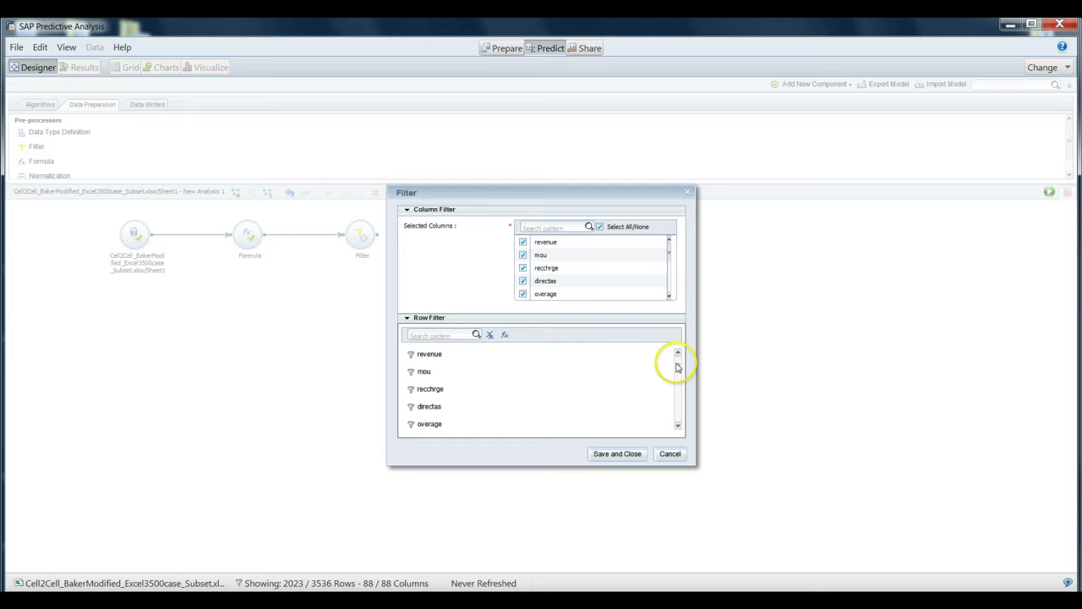
pyautogui.moveTo(676, 357)
pyautogui.mouseDown()
pyautogui.moveTo(678, 383)
pyautogui.moveTo(681, 372)
pyautogui.mouseUp()
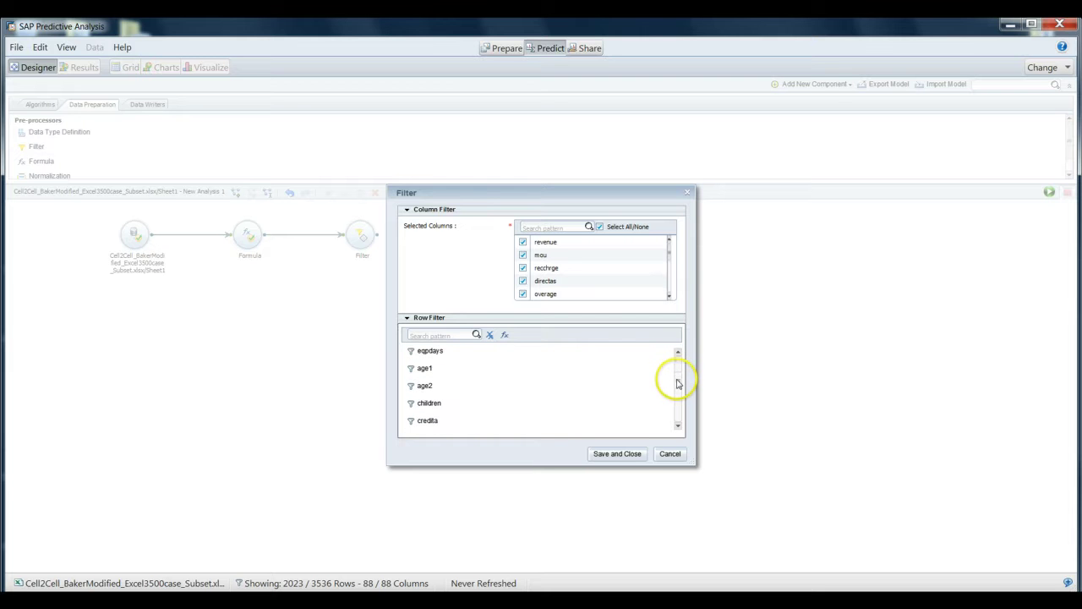
pyautogui.click(416, 335)
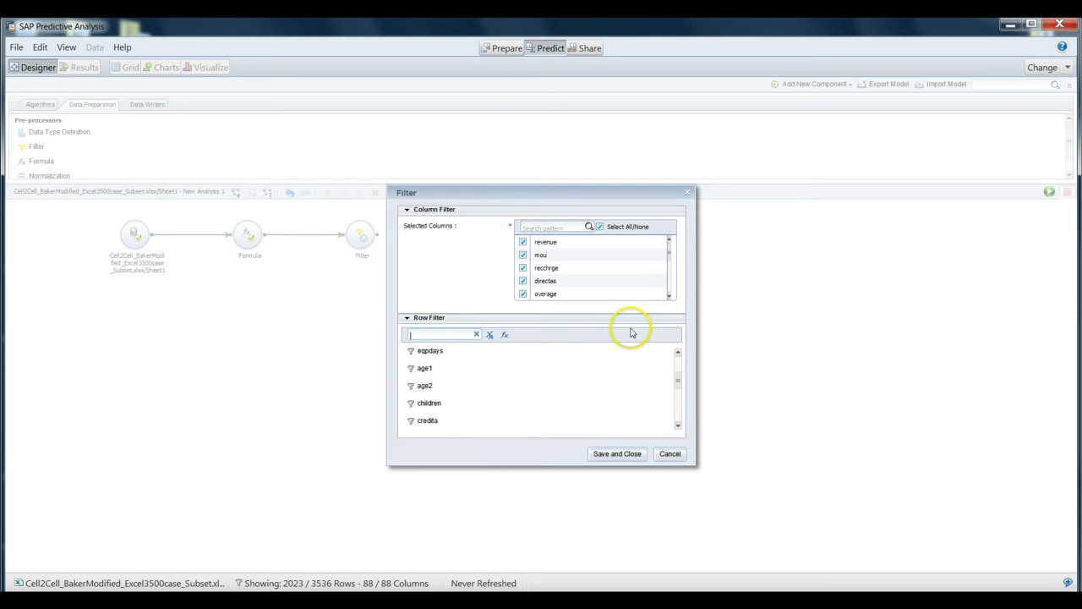
pyautogui.write('months')
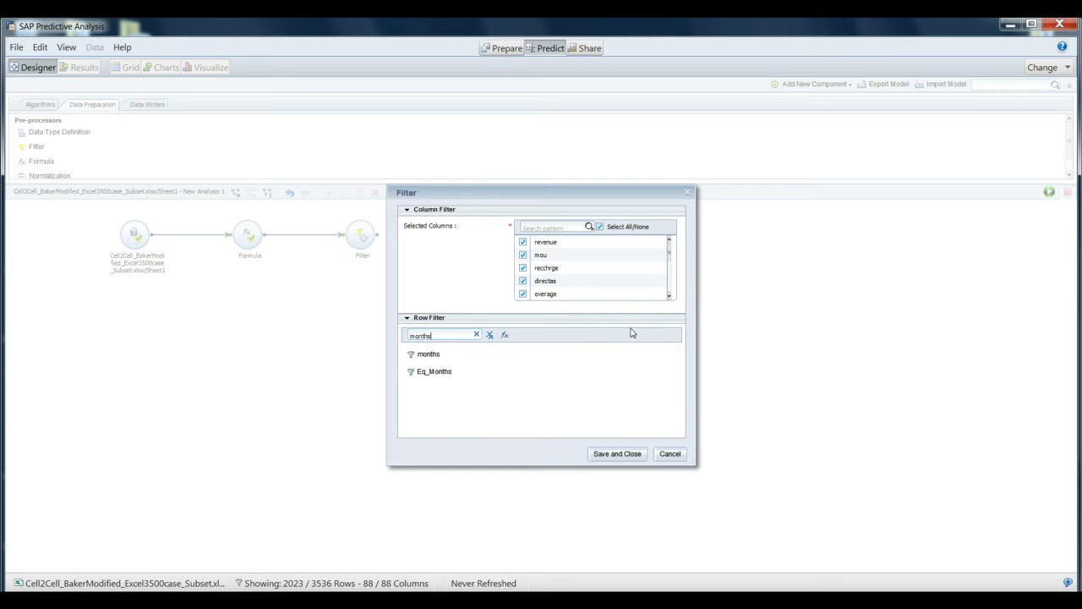
pyautogui.click(428, 355)
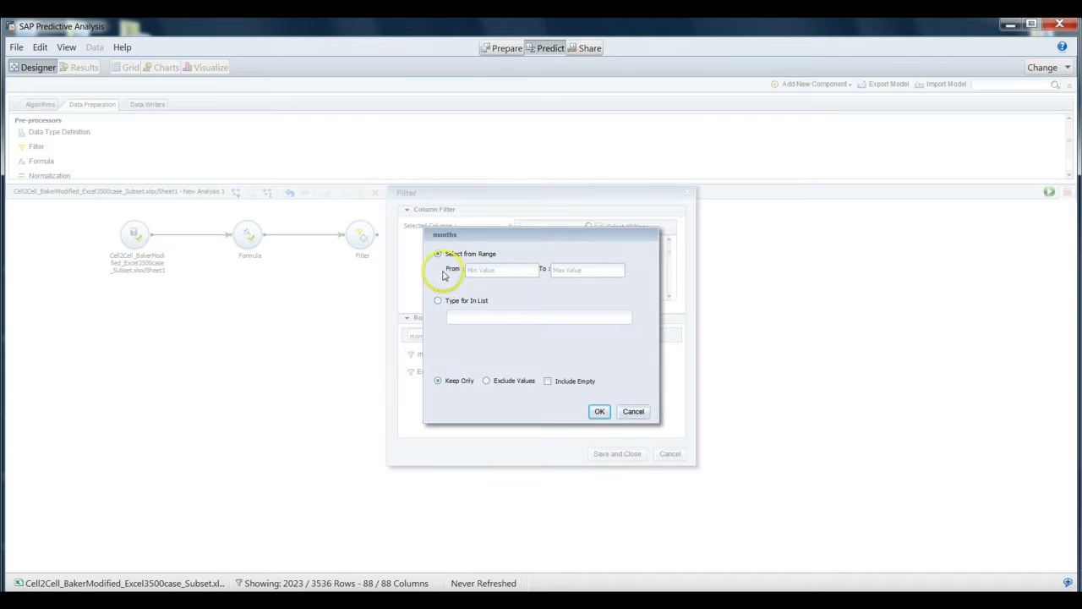
# Limit months to the range 0 to 60 and save the Filter settings
pyautogui.click(493, 271)
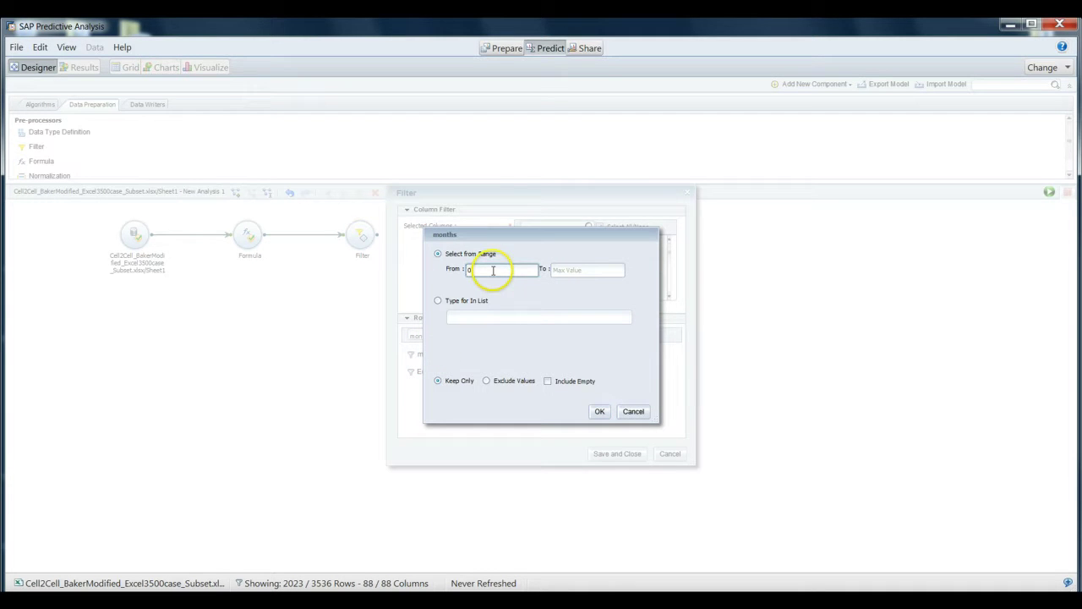
pyautogui.write('0')
pyautogui.click(598, 272)
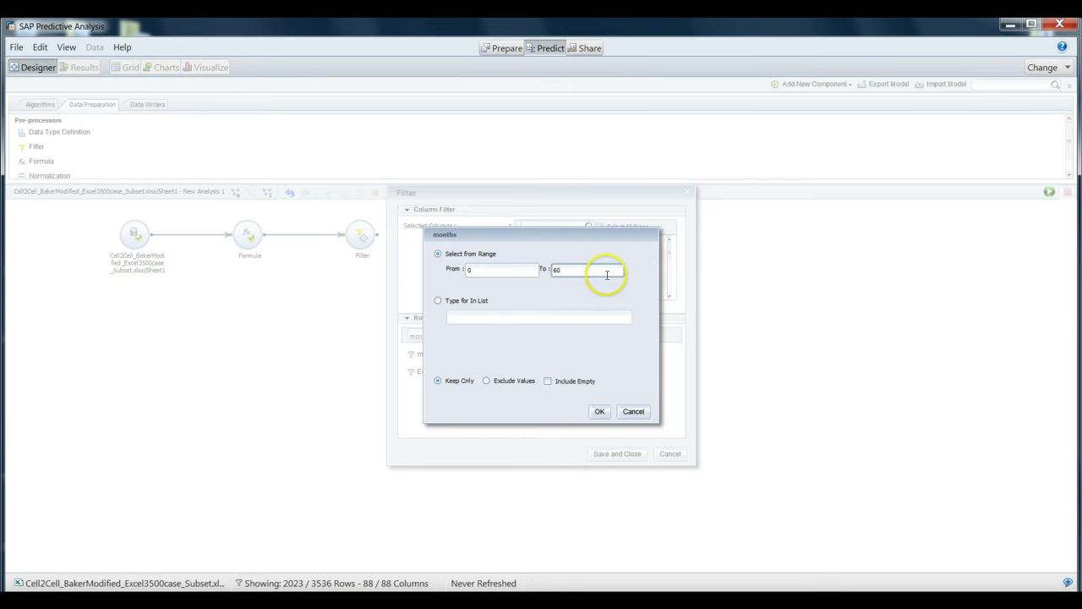
pyautogui.click(602, 412)
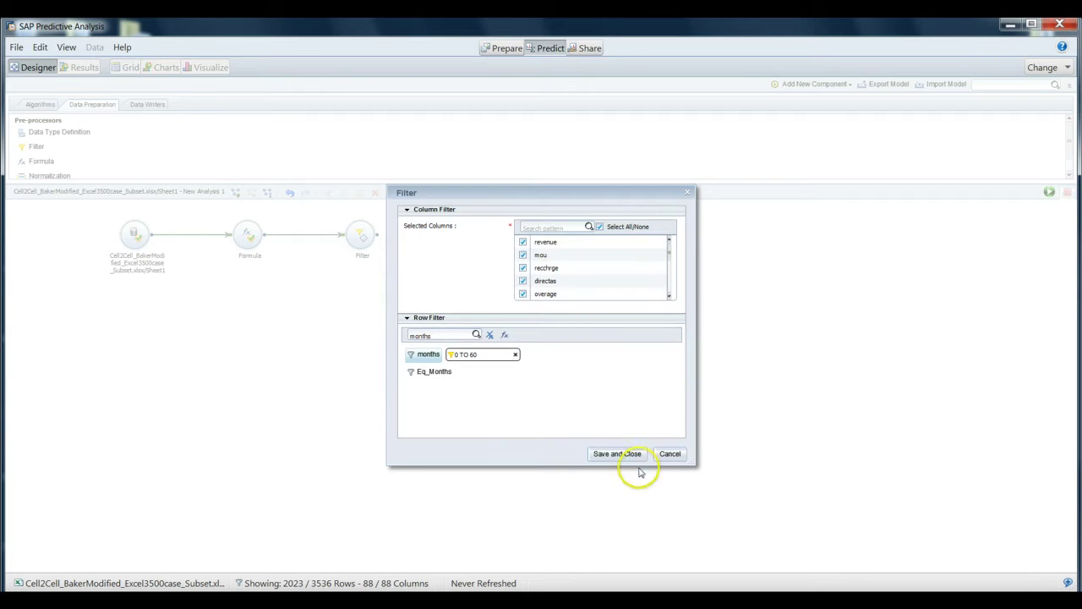
pyautogui.click(617, 452)
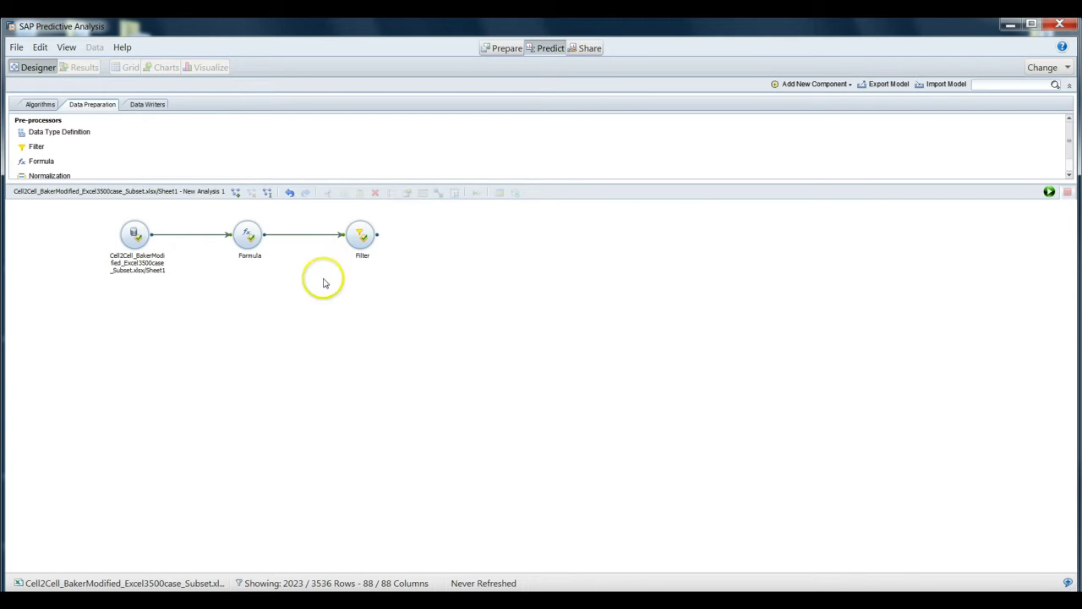
pyautogui.moveTo(366, 250)
pyautogui.click(350, 295)
# Place an R-CNR Tree from Decision Trees onto the canvas after the Filter node
pyautogui.click(37, 105)
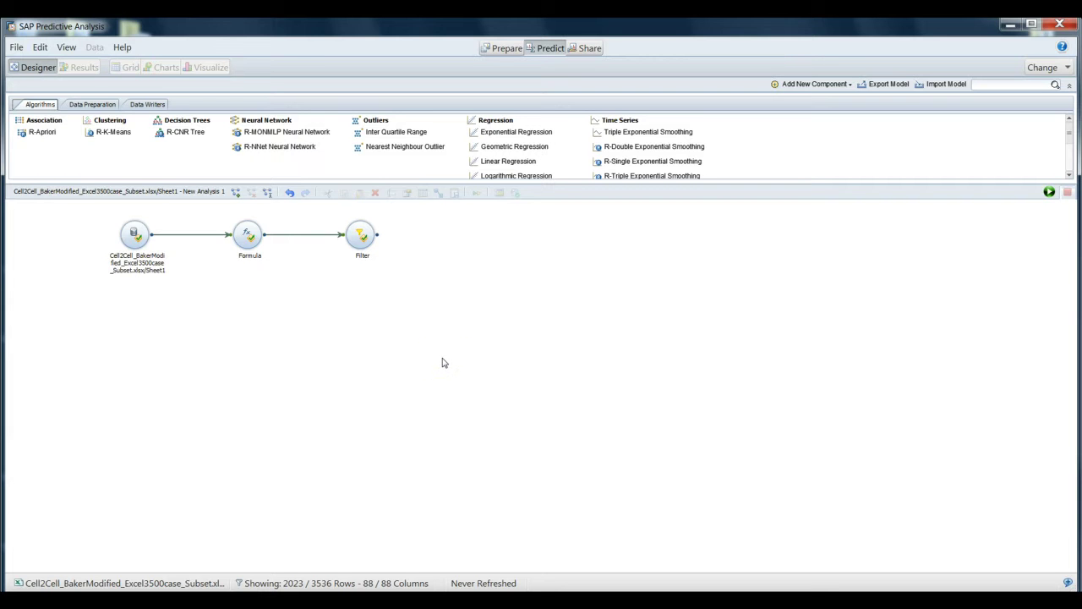
pyautogui.click(432, 297)
pyautogui.click(481, 324)
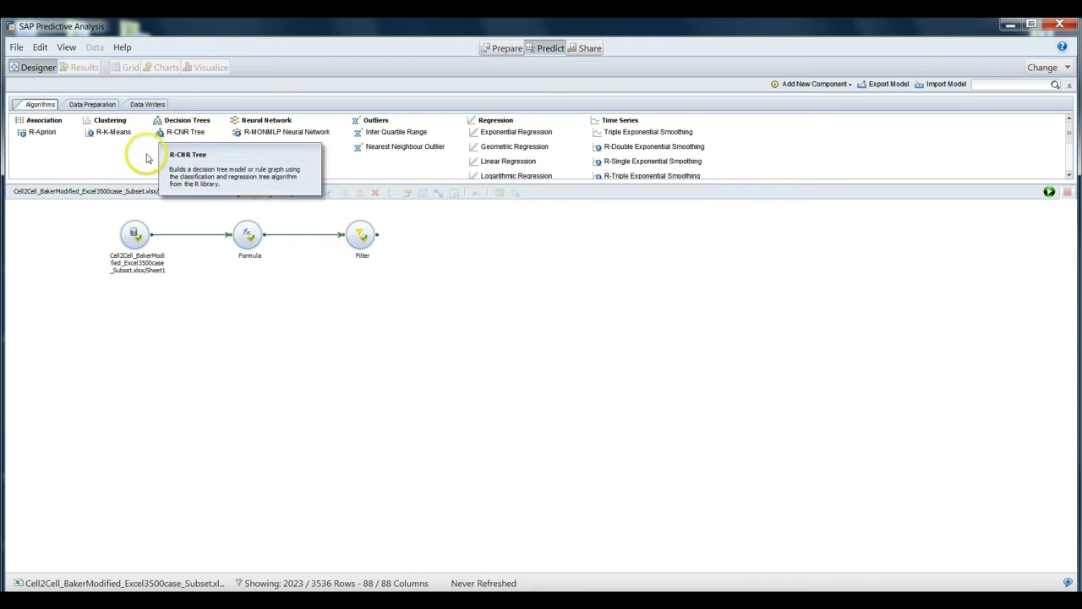
pyautogui.moveTo(176, 134); pyautogui.dragTo(507, 235)
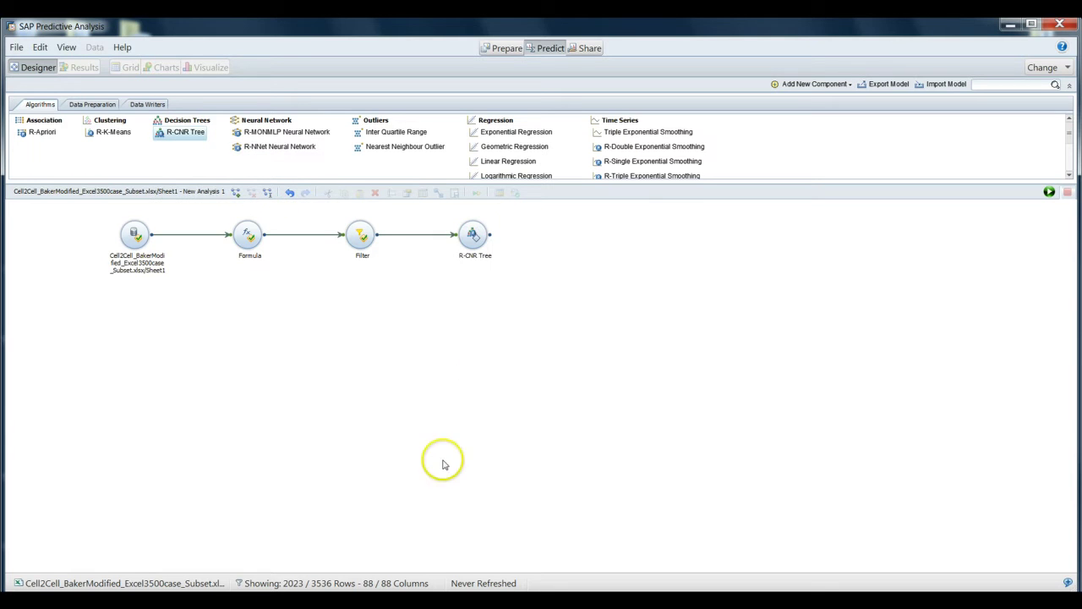
pyautogui.moveTo(471, 246)
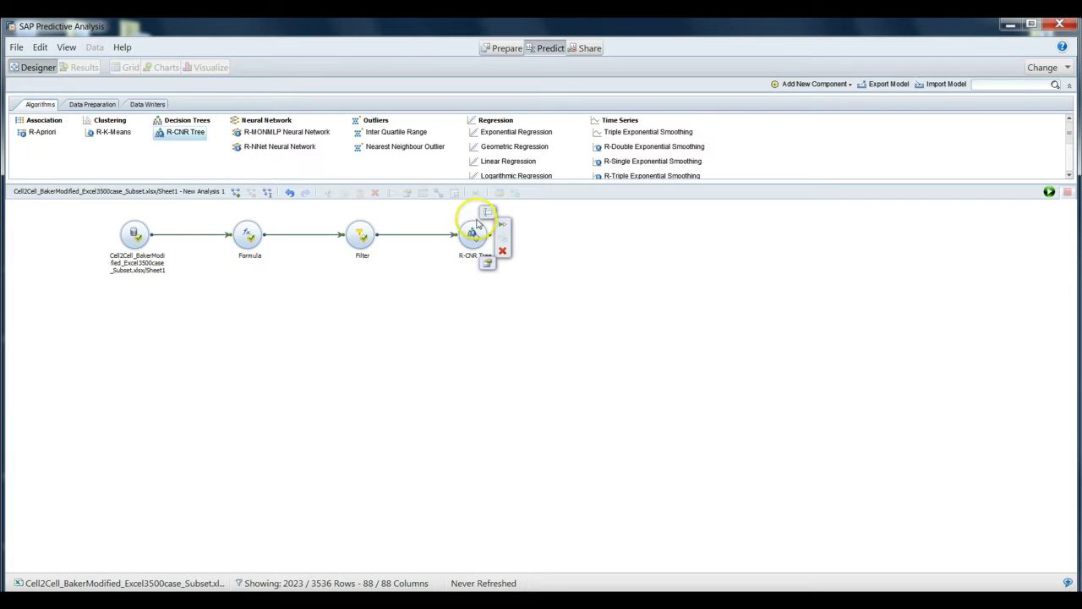
# Open the R-CNR Tree settings and choose DV_churndep as the dependent column
pyautogui.click(488, 264)
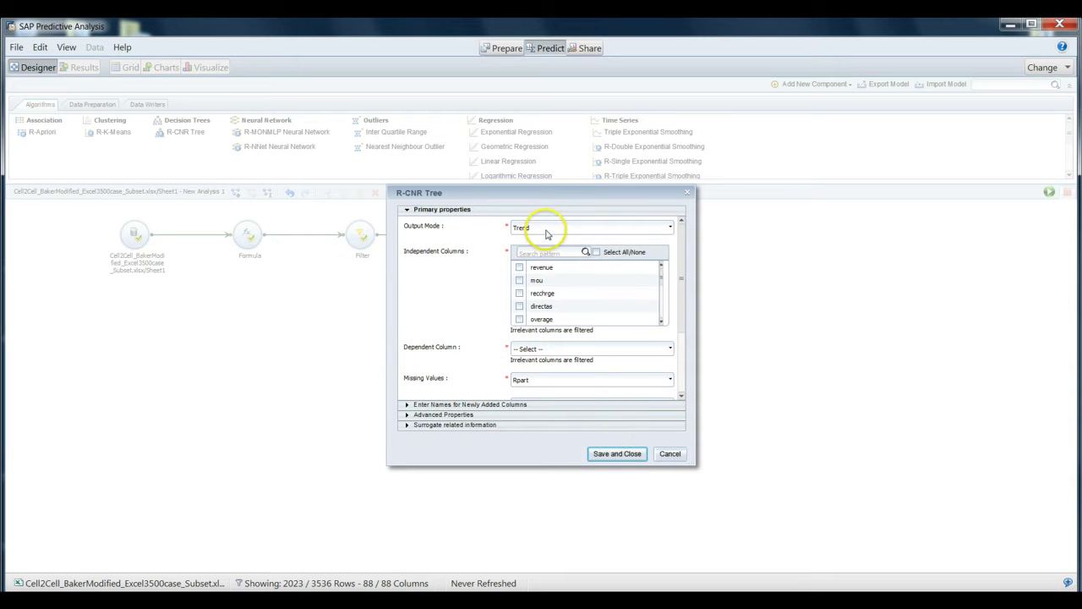
pyautogui.moveTo(431, 260)
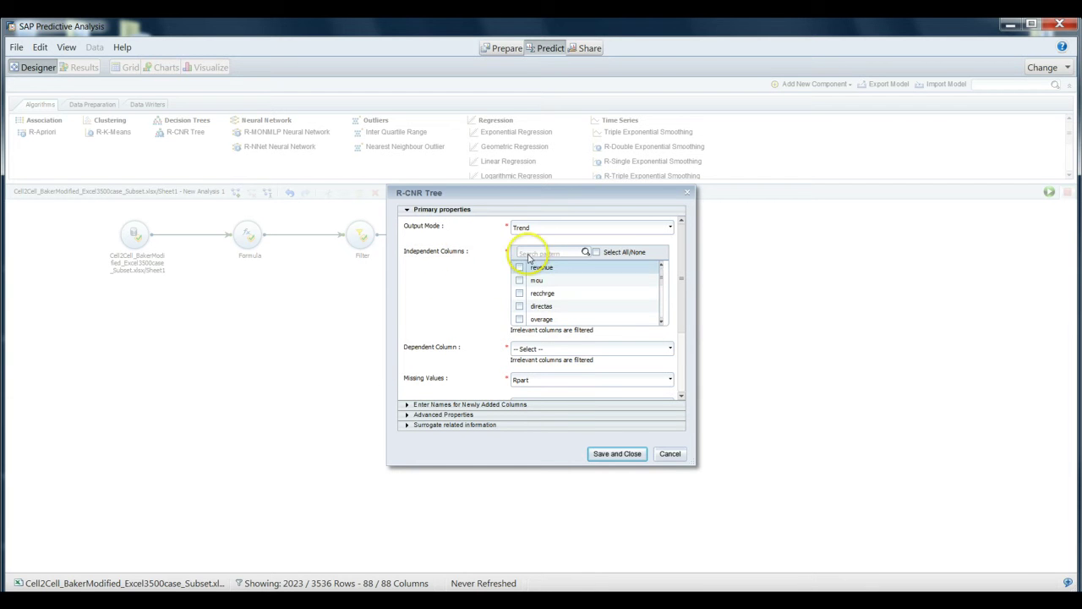
pyautogui.click(669, 350)
pyautogui.moveTo(671, 358); pyautogui.dragTo(667, 432)
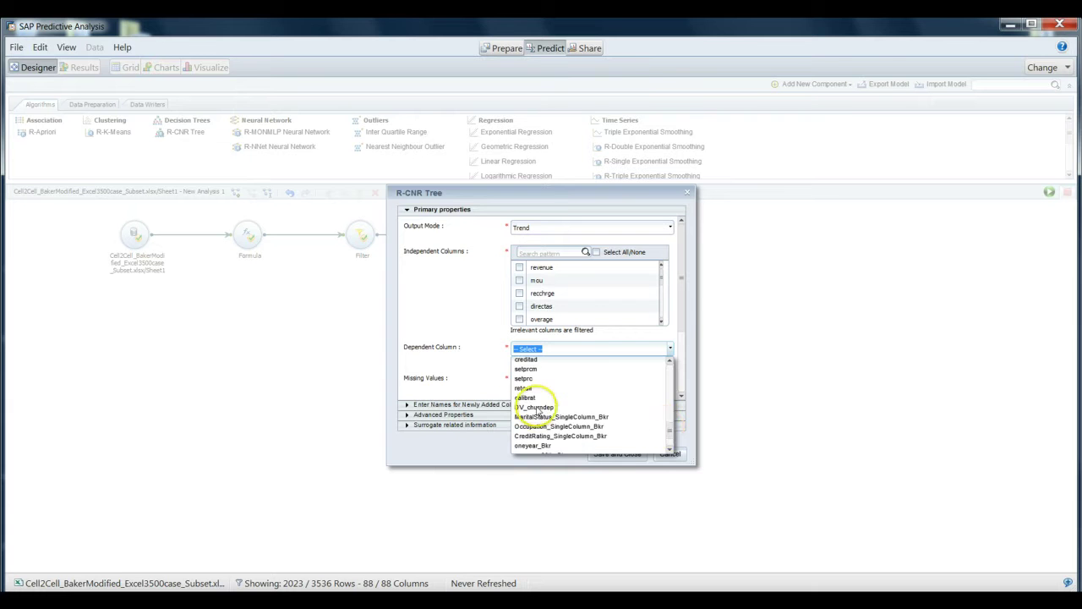
pyautogui.click(531, 407)
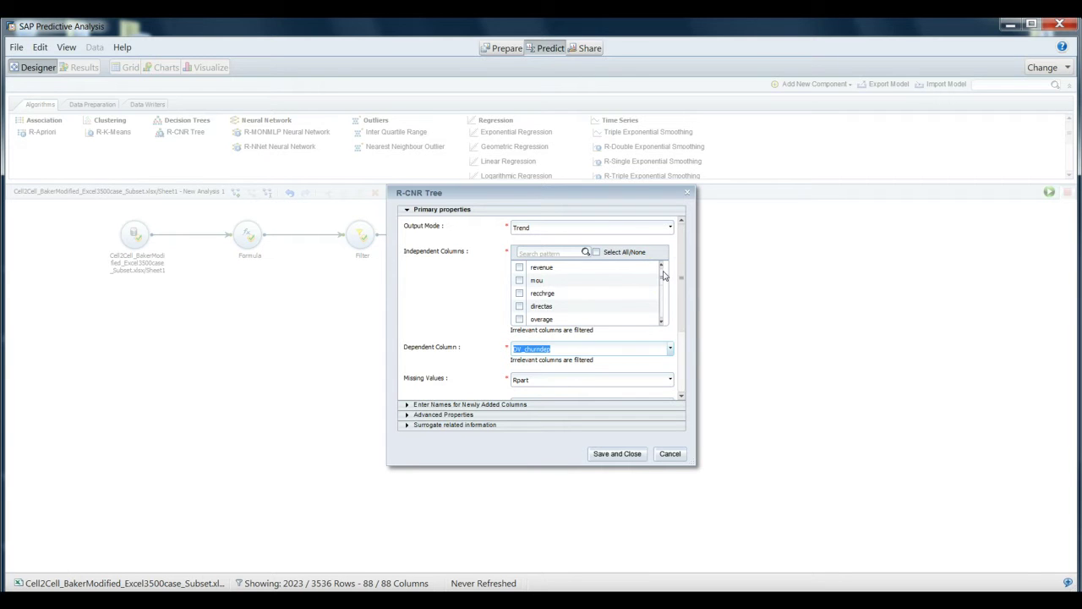
# Tick retcall in the R-CNR Tree's Independent Columns list
pyautogui.moveTo(662, 279); pyautogui.dragTo(519, 324)
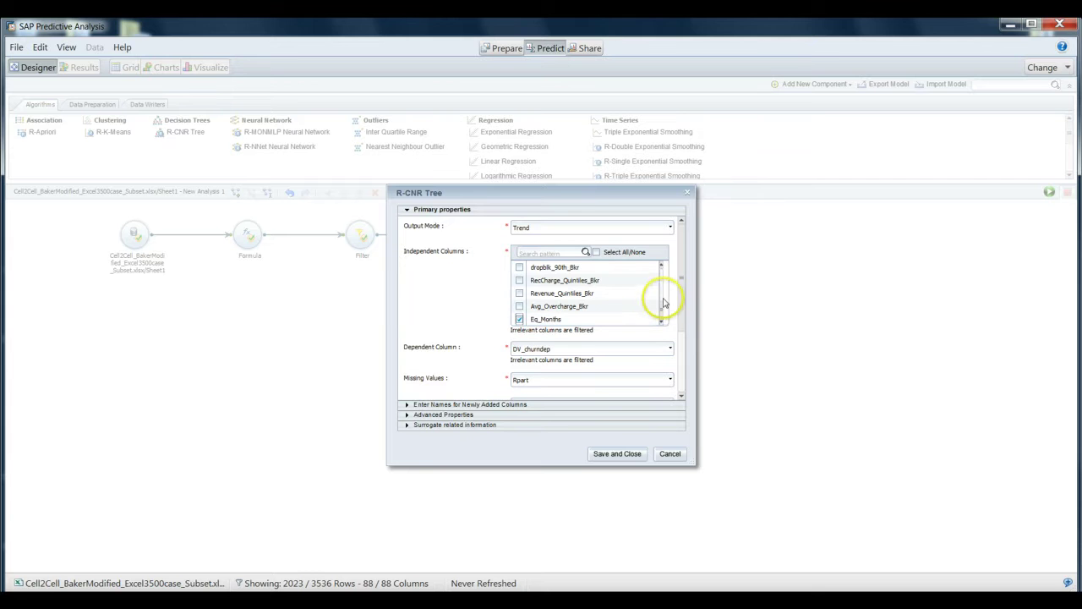
pyautogui.click(662, 269)
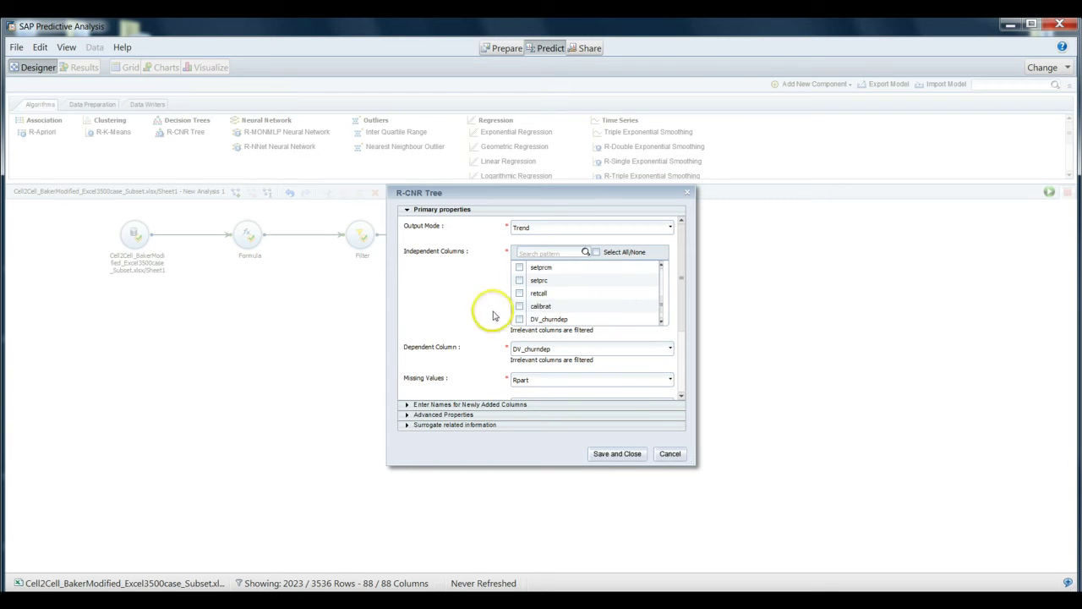
pyautogui.click(520, 293)
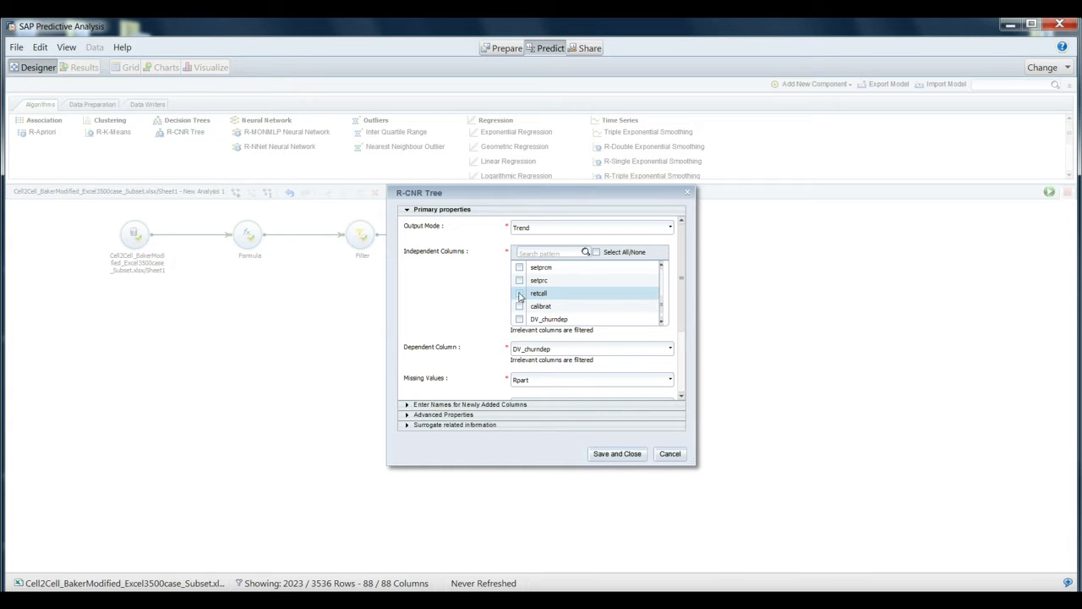
pyautogui.click(520, 294)
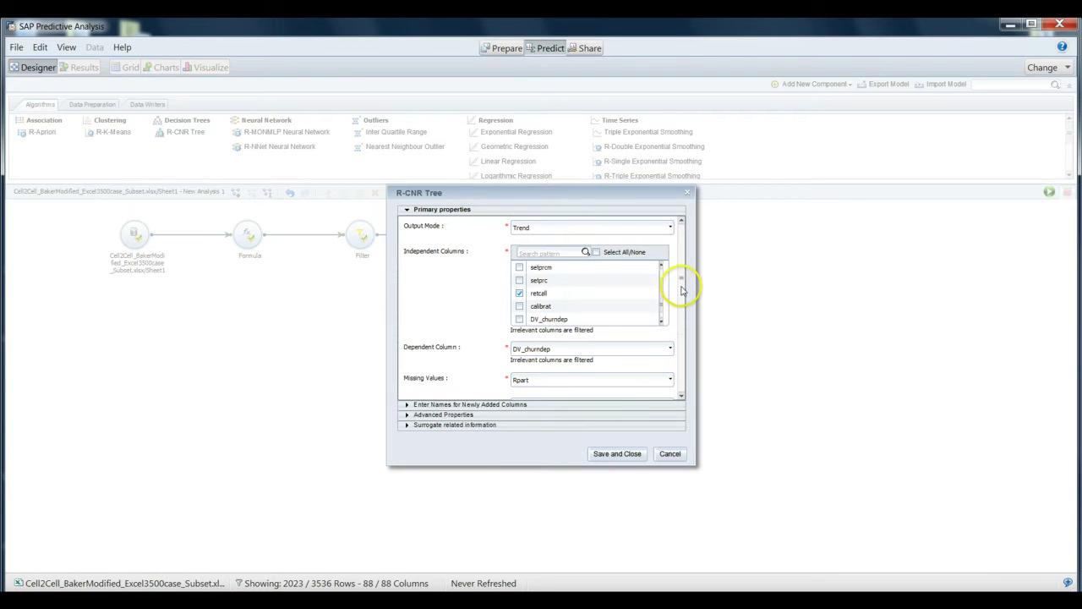
pyautogui.moveTo(682, 288); pyautogui.dragTo(683, 374)
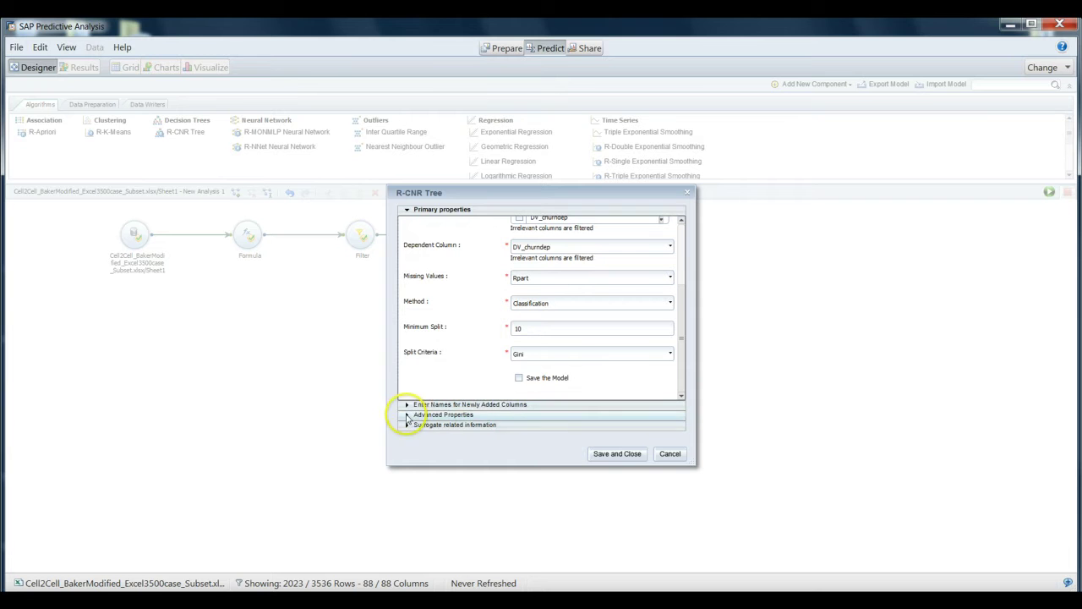
# Check the complexity parameter 0.005 under Advanced Properties and save the tree settings
pyautogui.click(408, 415)
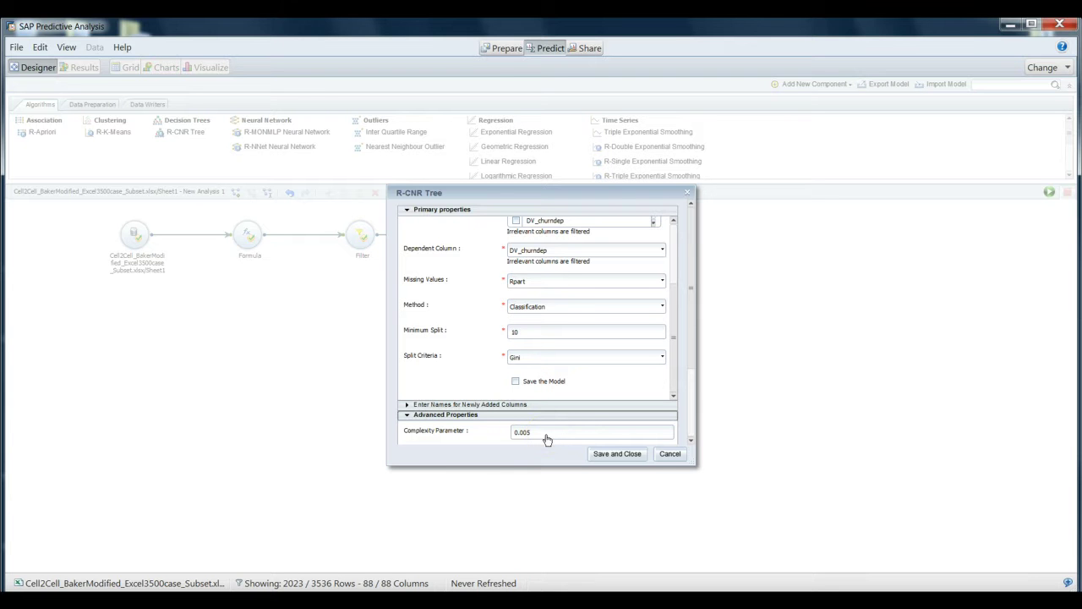
pyautogui.click(624, 454)
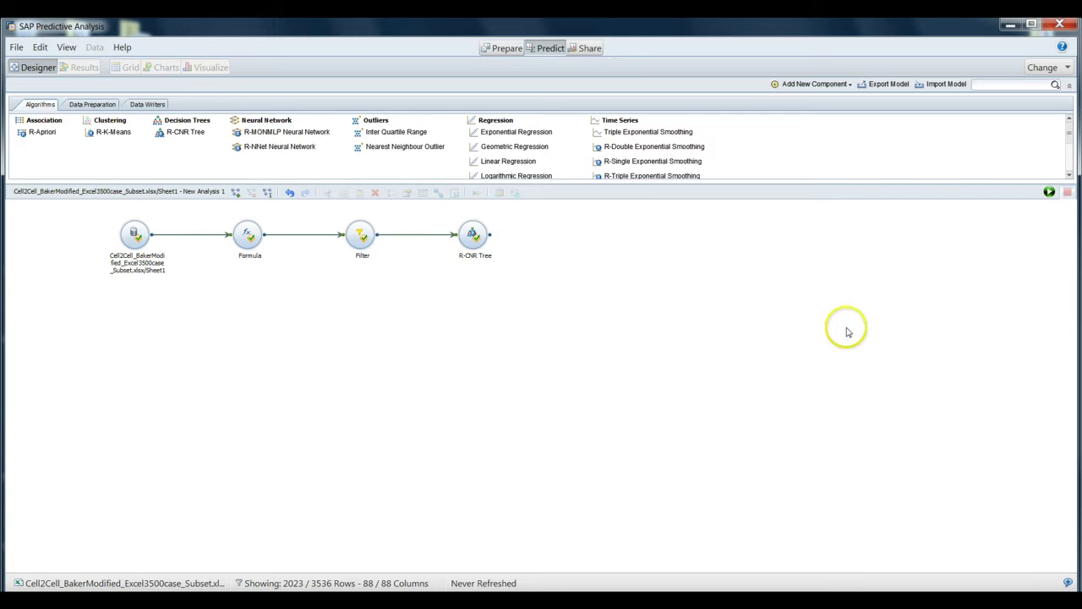
# Run the analysis and open the 2023-row, 90-column Results grid
pyautogui.click(1049, 193)
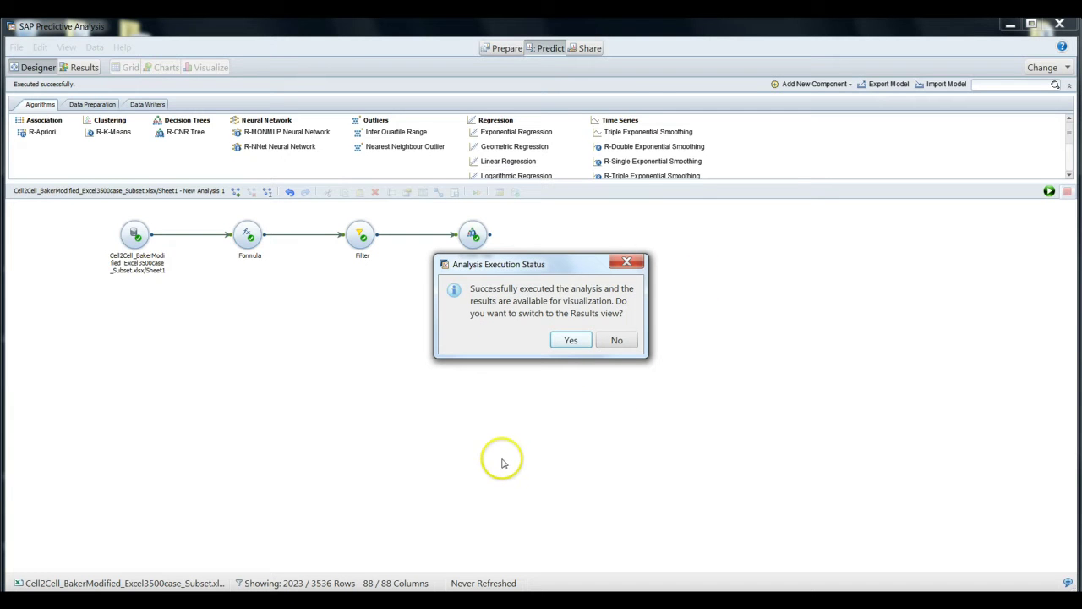
pyautogui.click(572, 343)
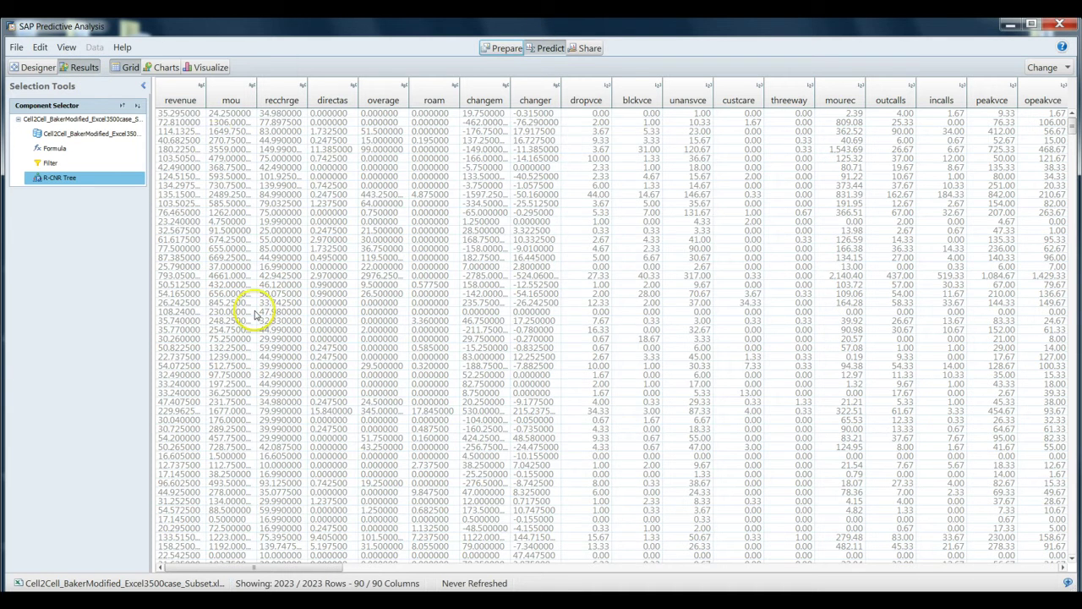
# Show the decision tree chart, check the root node's churn class counts, then expand the full tree
pyautogui.click(163, 68)
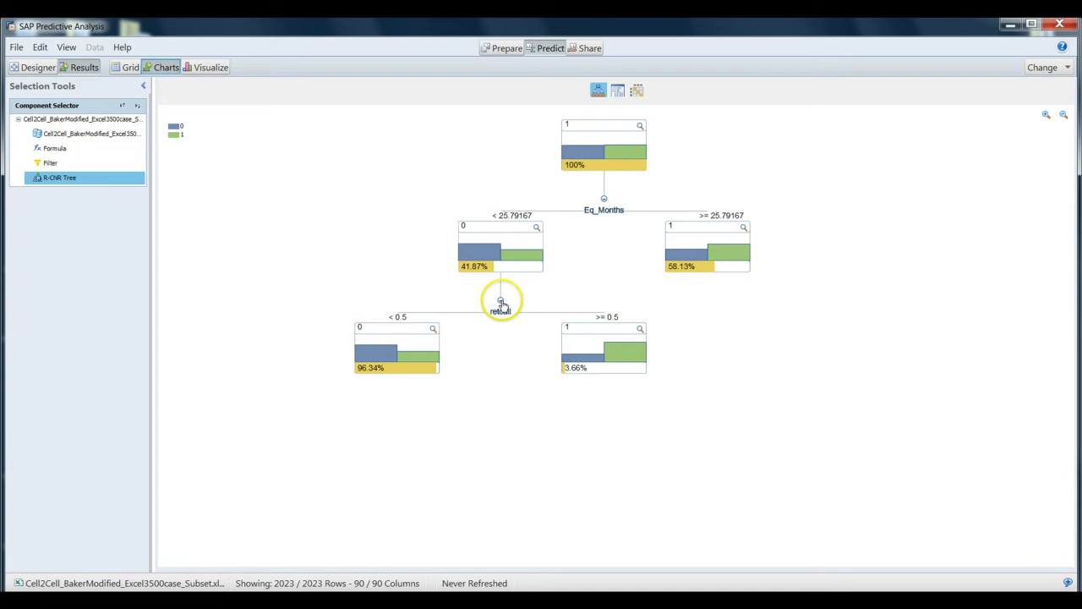
pyautogui.click(604, 201)
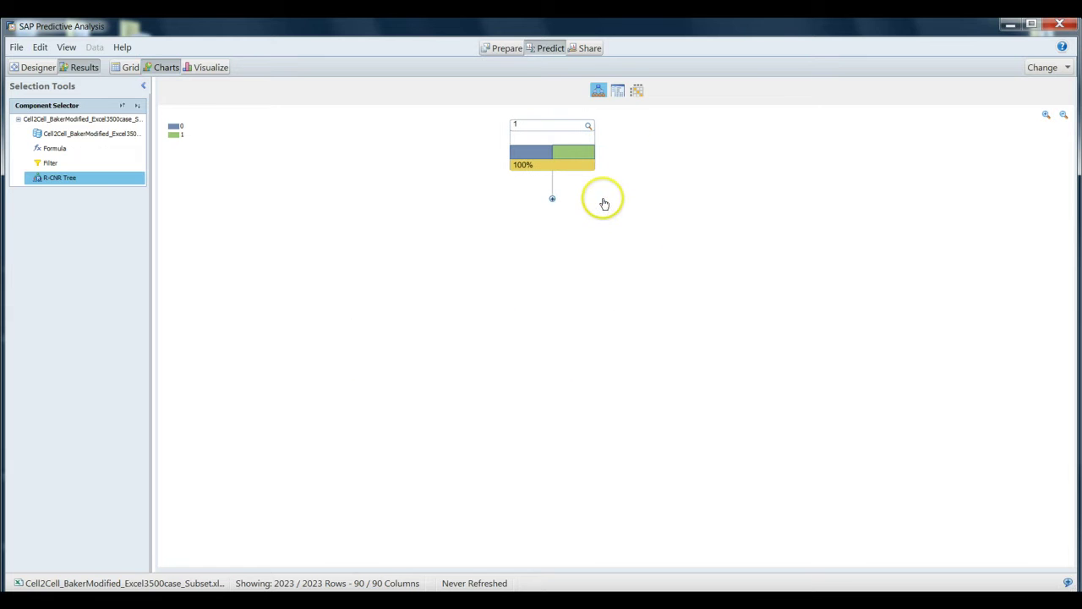
pyautogui.click(587, 127)
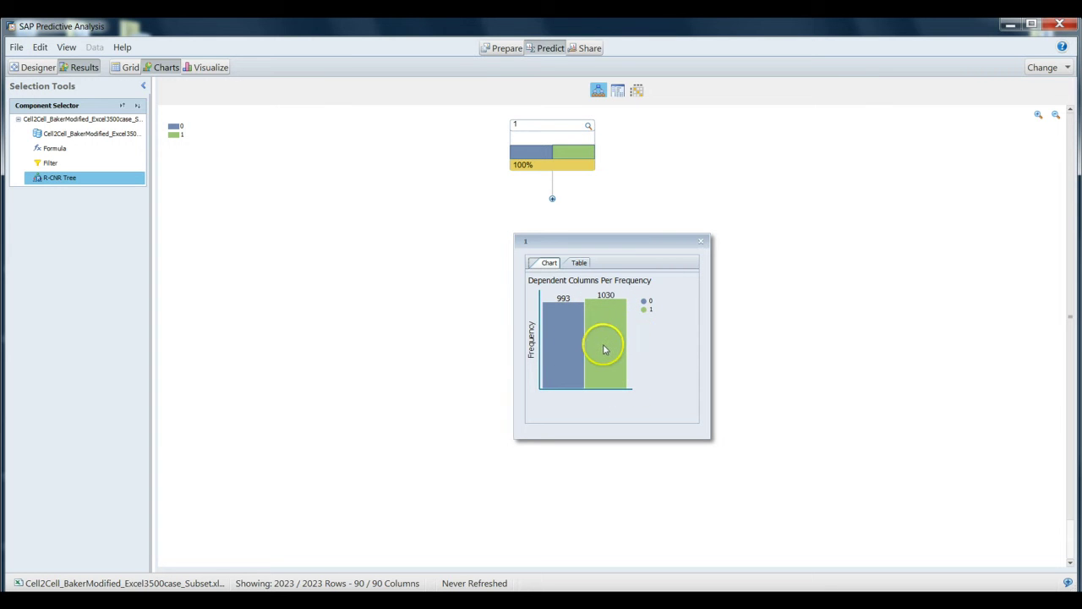
pyautogui.moveTo(603, 349)
pyautogui.click(607, 317)
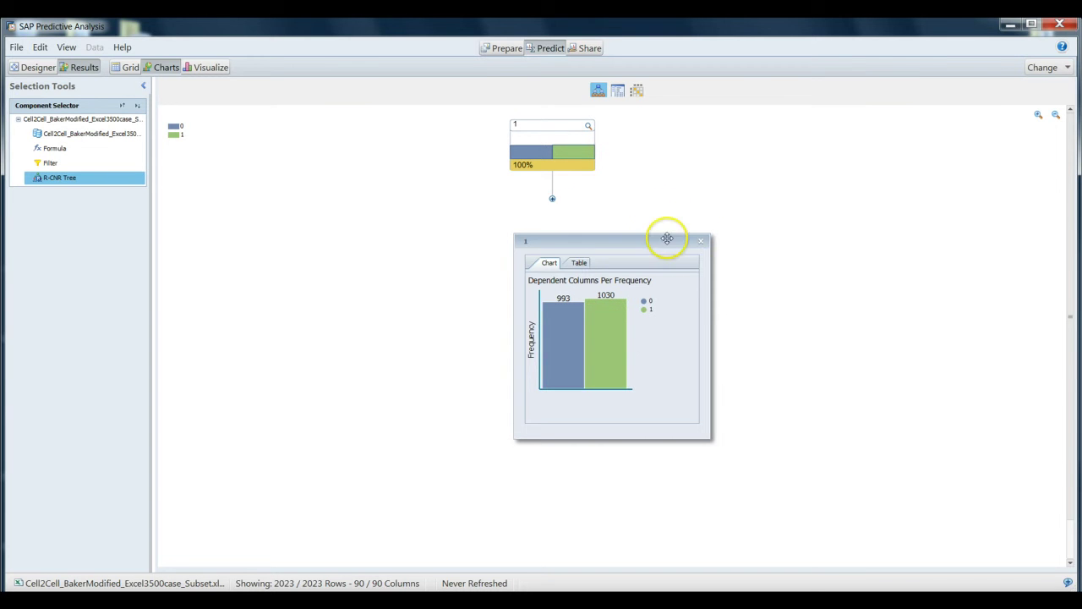
pyautogui.click(700, 241)
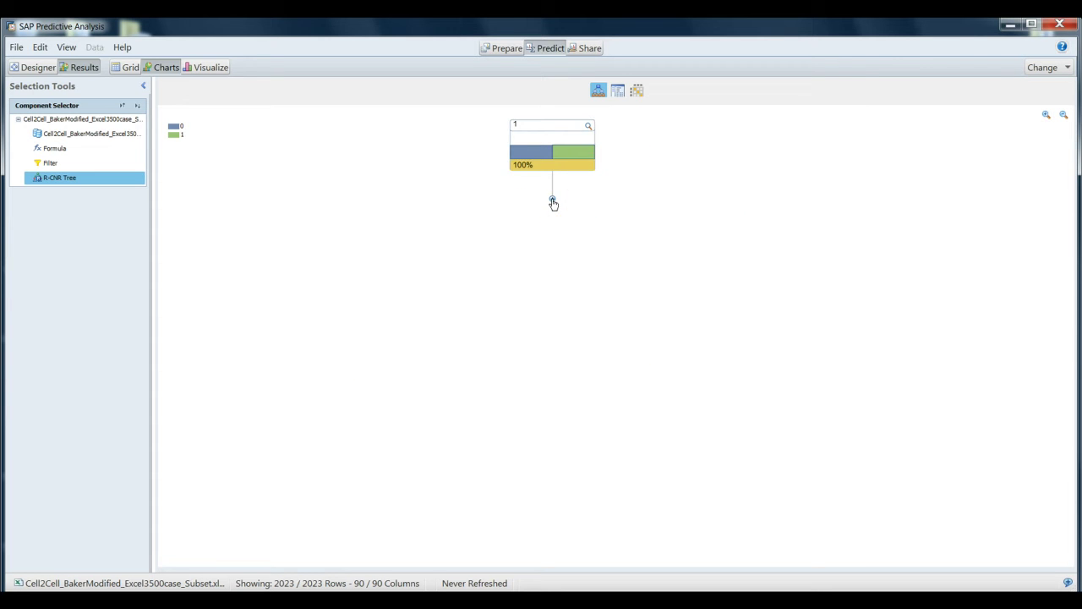
pyautogui.click(552, 201)
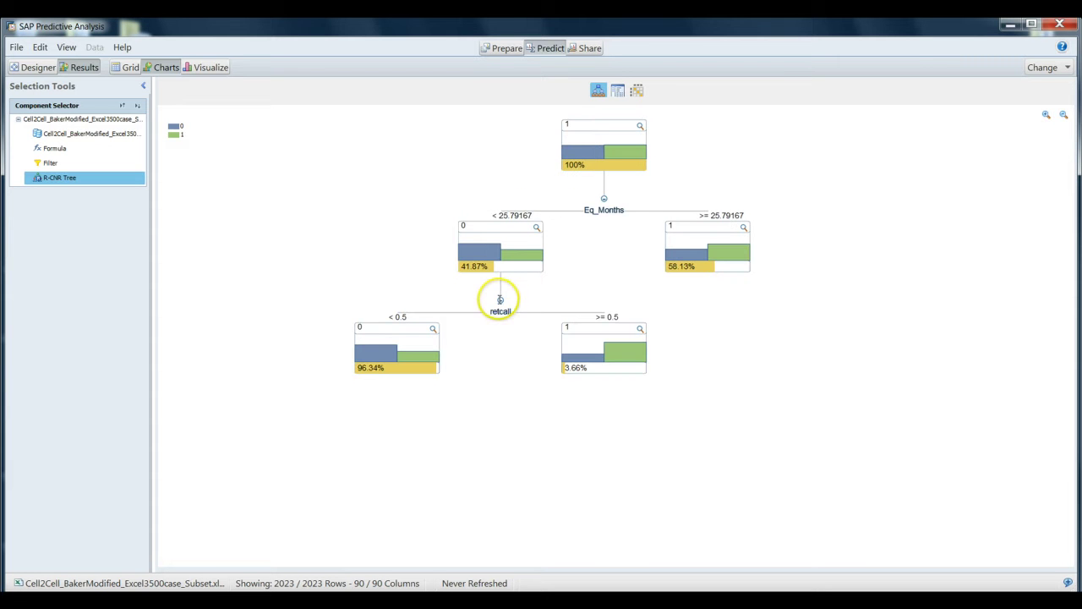
# Collapse the retcall branch and check churn counts for both Eq_Months 25.79167 child nodes
pyautogui.click(501, 301)
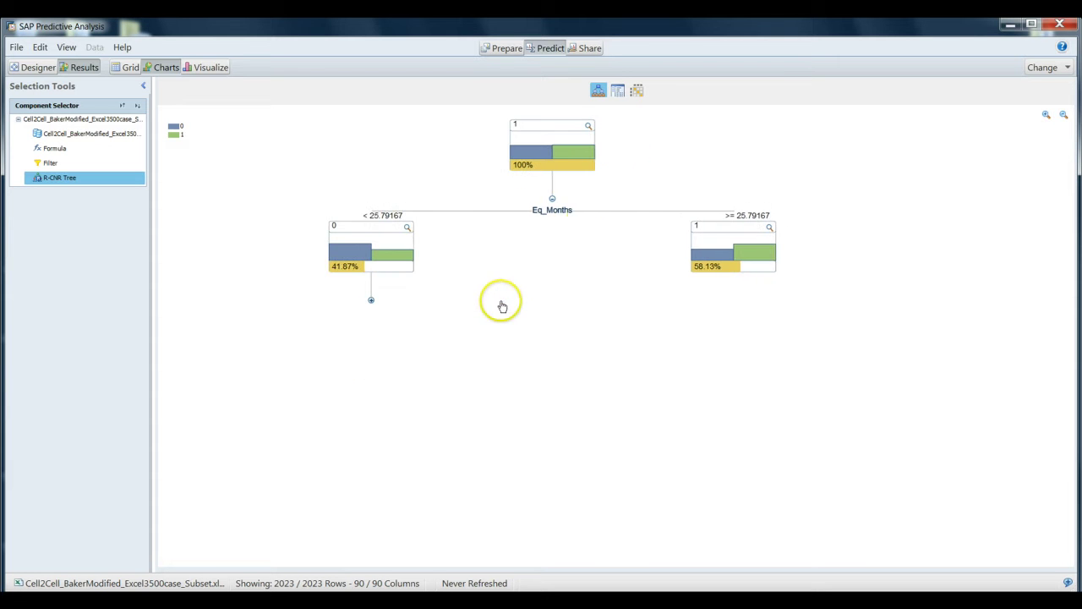
pyautogui.click(769, 229)
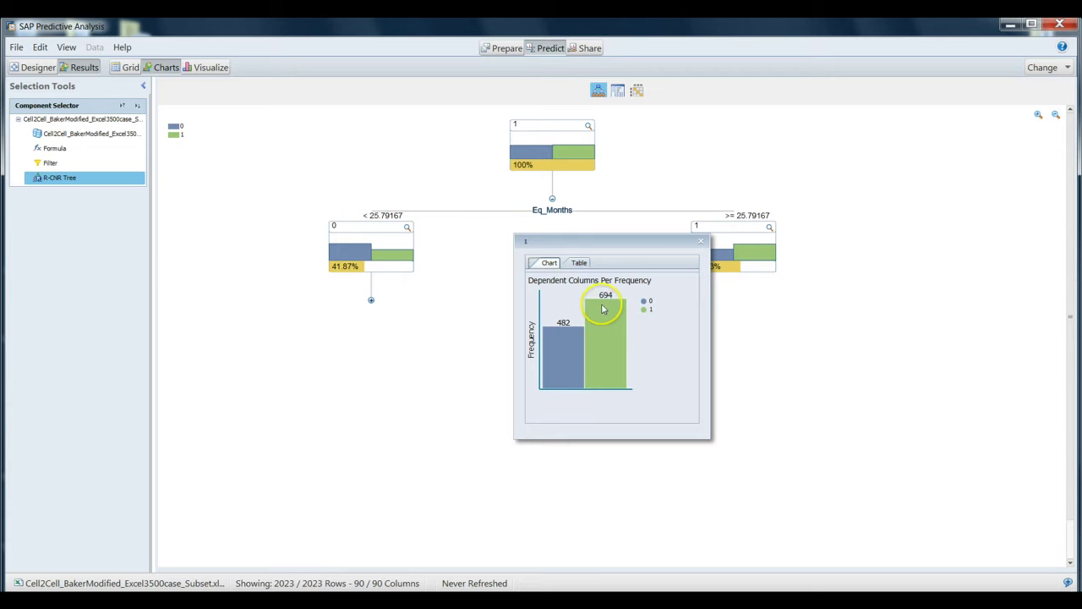
pyautogui.click(701, 245)
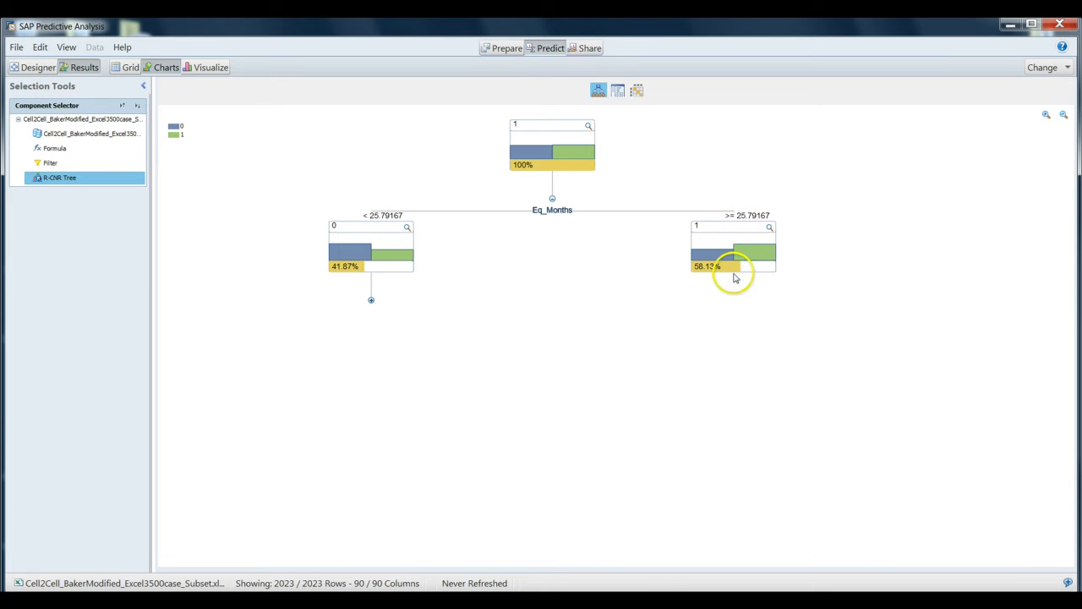
pyautogui.click(407, 229)
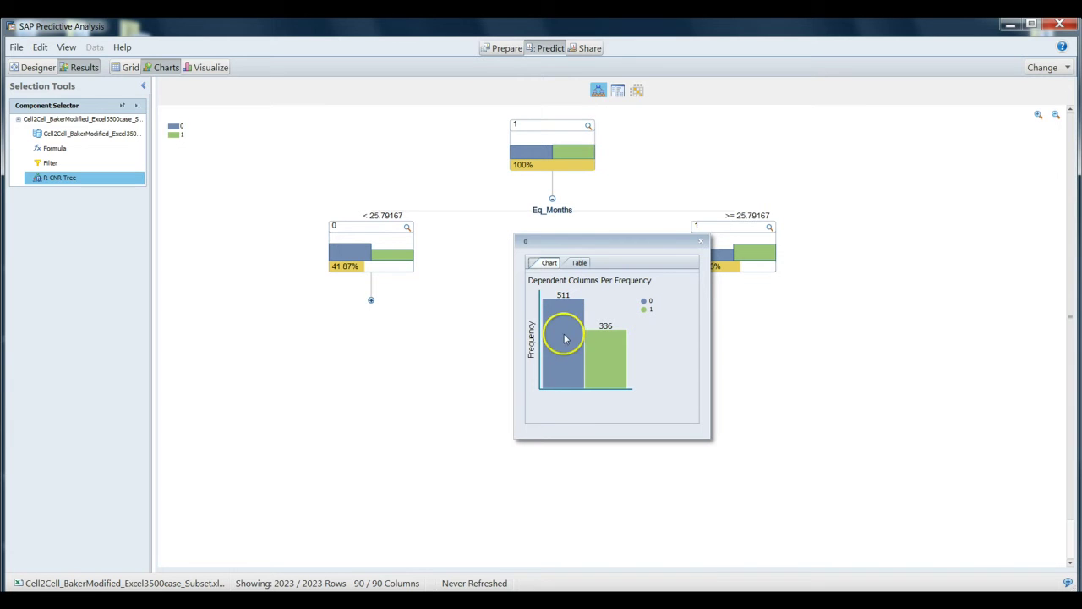
pyautogui.click(700, 243)
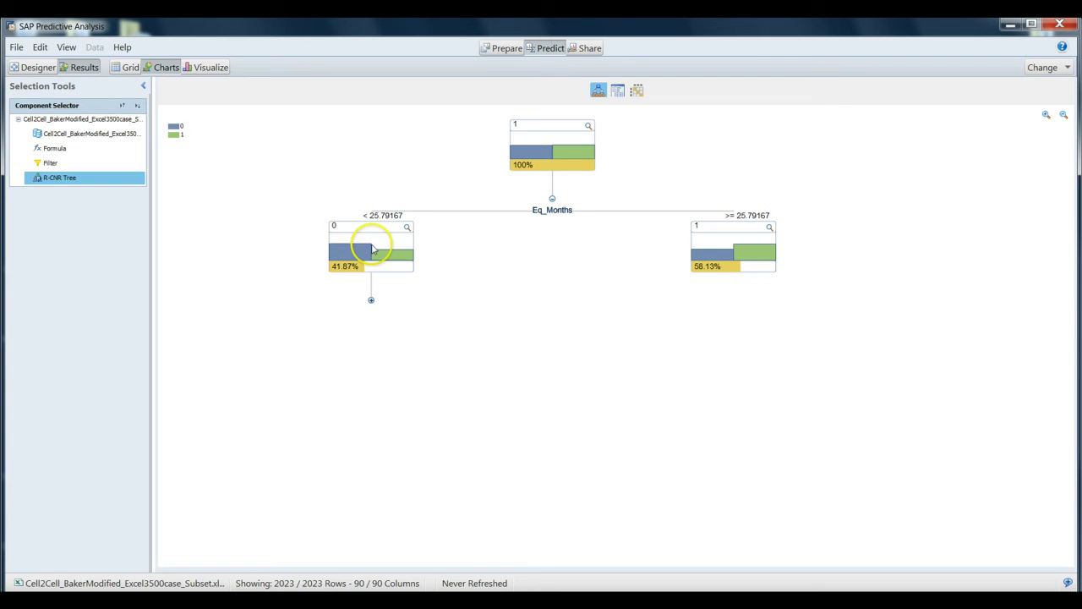
# Re-expand the retcall split and check churn counts for its <0.5 and ≥0.5 (3.66%) nodes
pyautogui.click(370, 301)
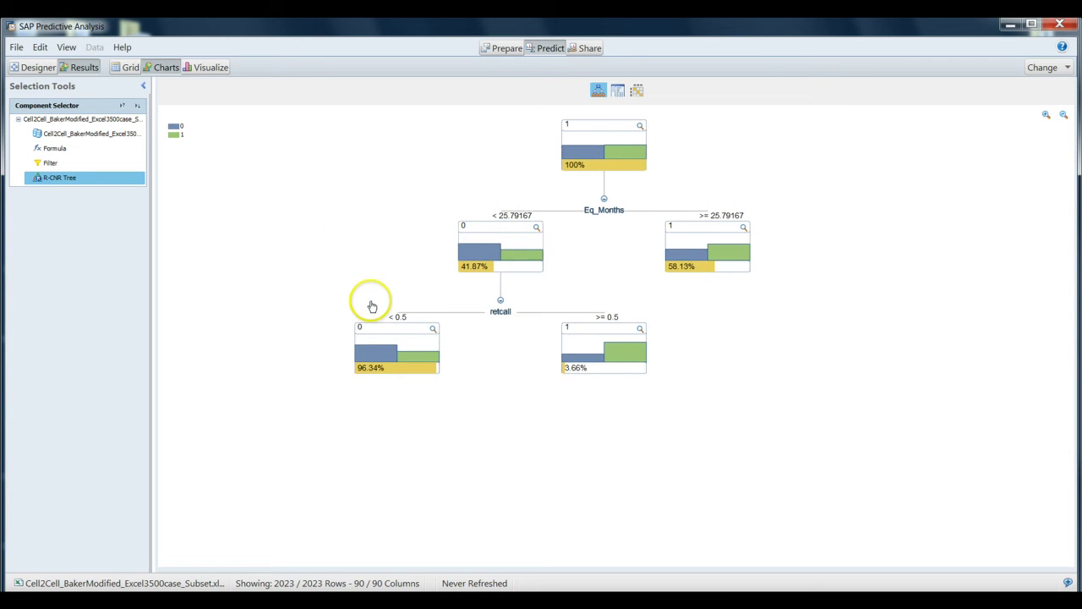
pyautogui.click(433, 329)
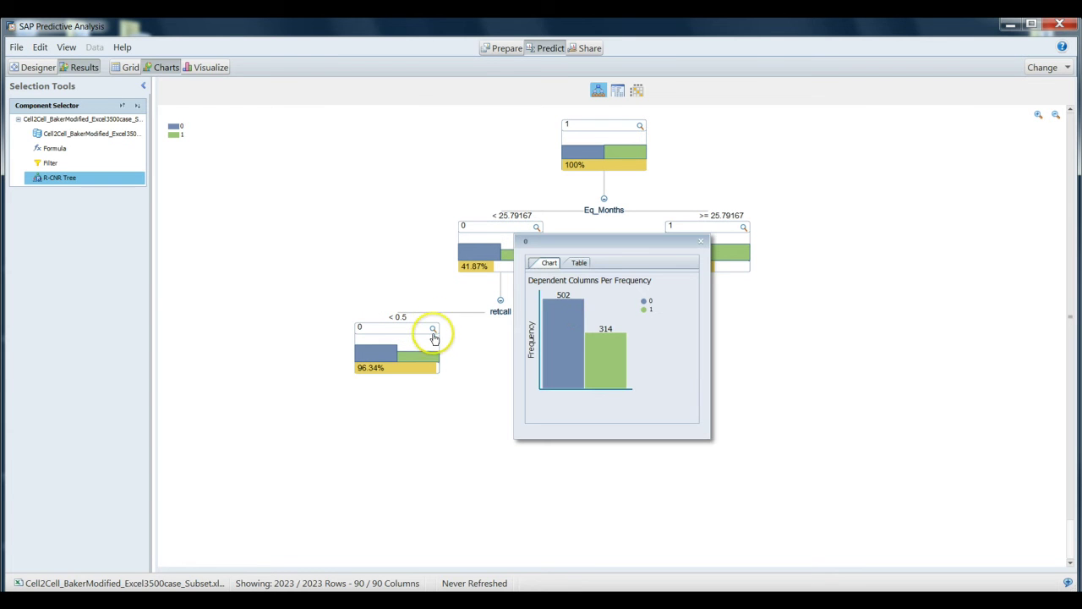
pyautogui.click(700, 241)
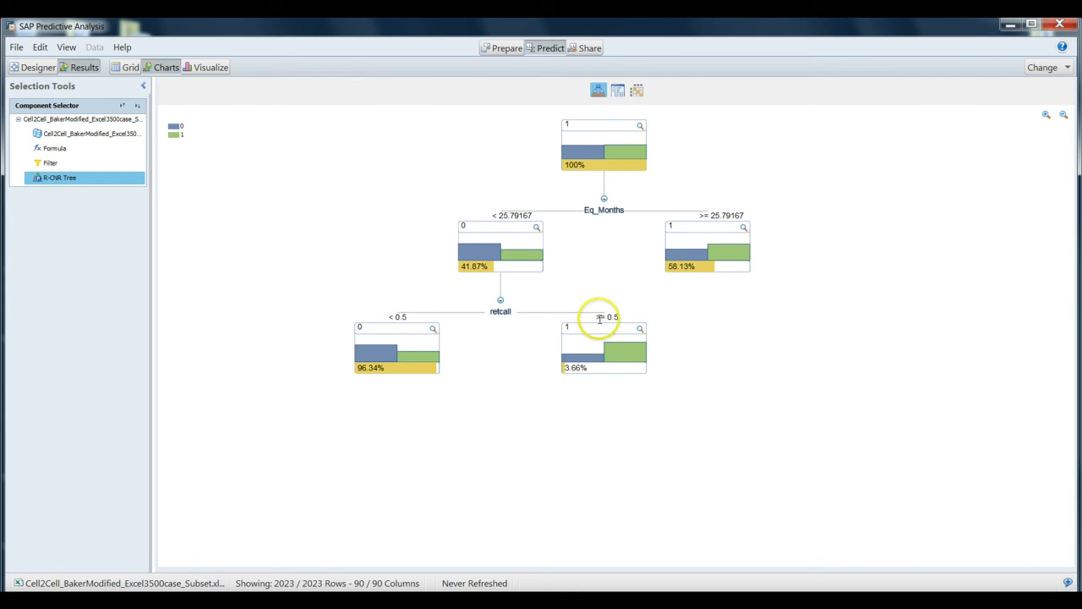
pyautogui.click(640, 329)
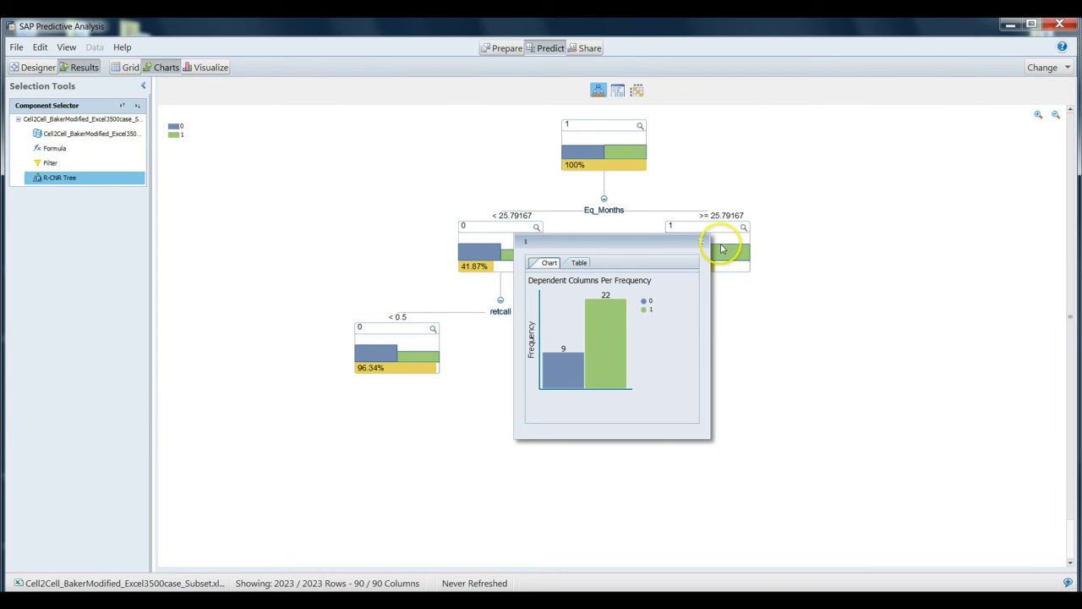
pyautogui.click(700, 242)
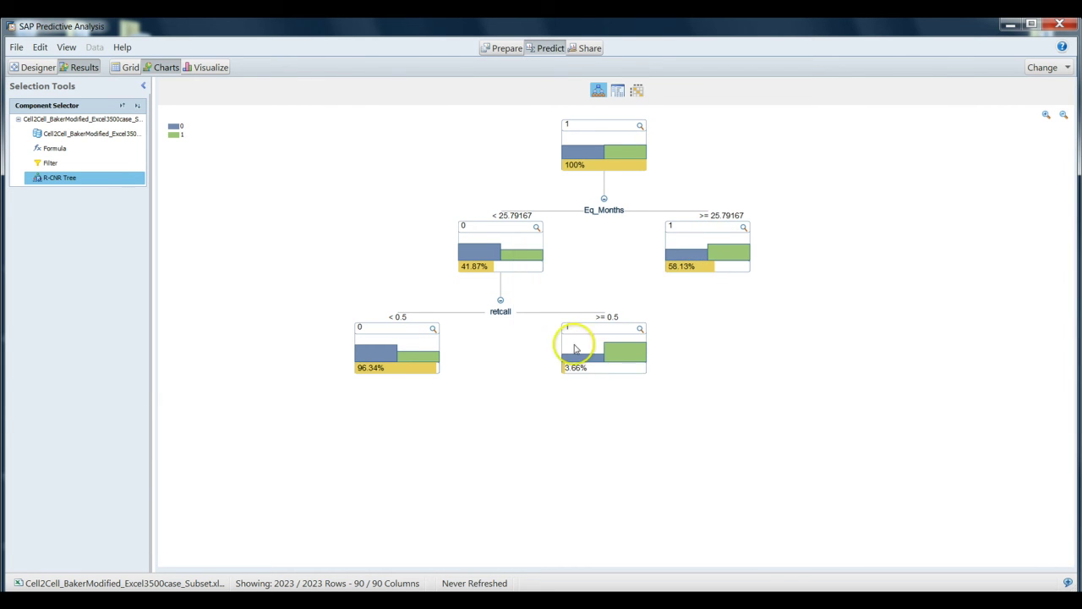